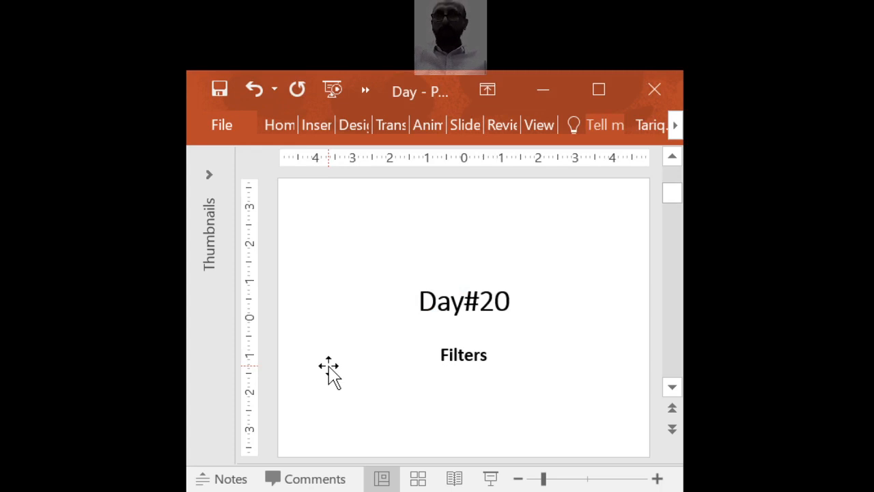
# Advance the presentation past the Objectives slide to the "Filtering using one Column" instructions
pyautogui.scroll(-1, 328, 366)
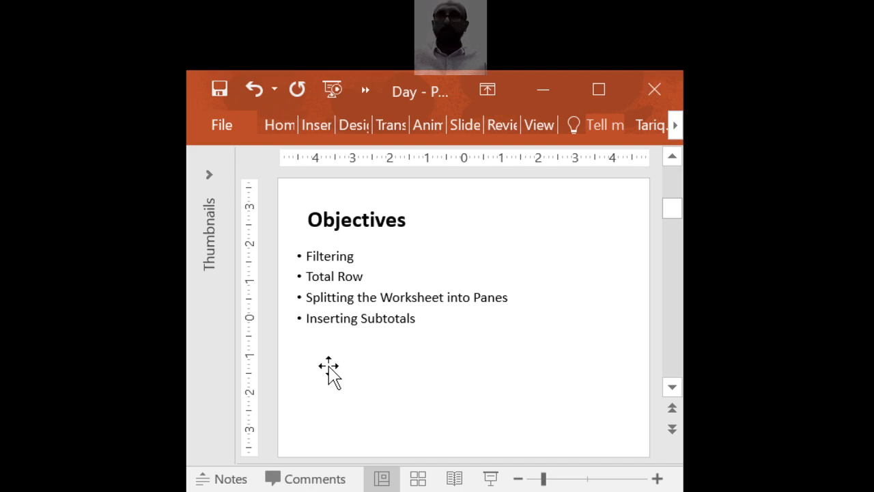
pyautogui.scroll(-1, 329, 372)
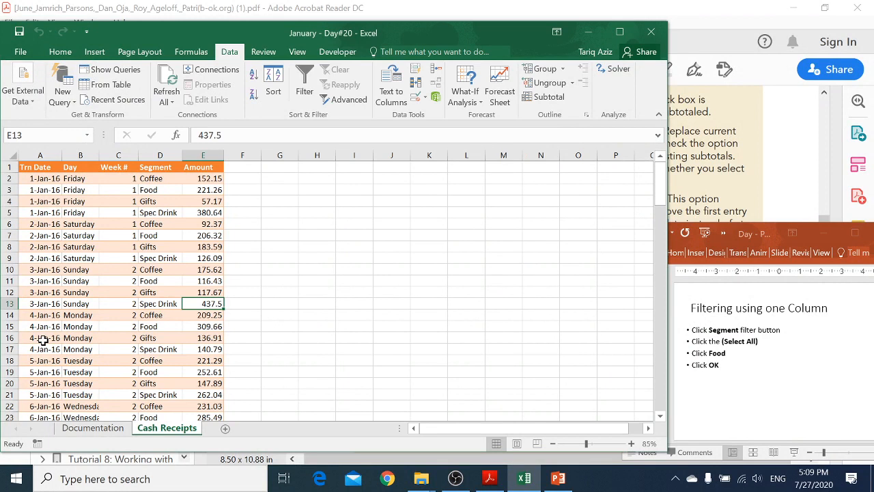
# In Excel, convert the cash receipts range A1:E125 into a table with headers and name it JanuaryData
pyautogui.click(74, 257)
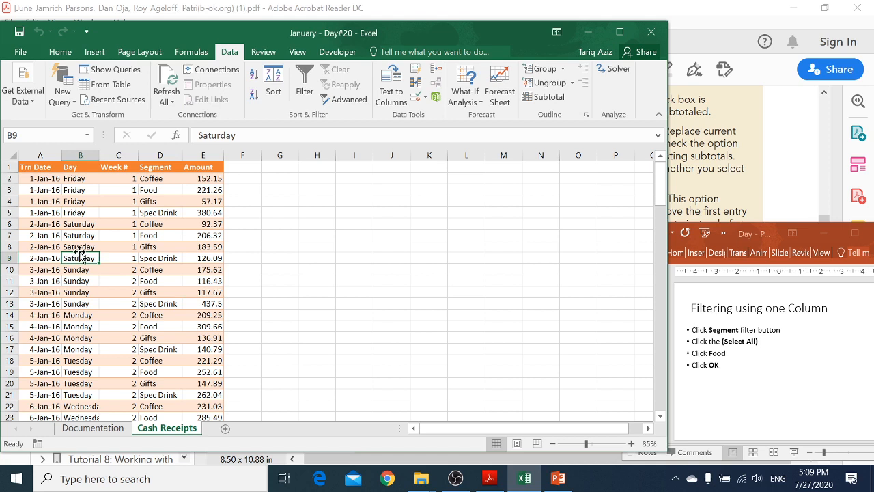
pyautogui.click(149, 192)
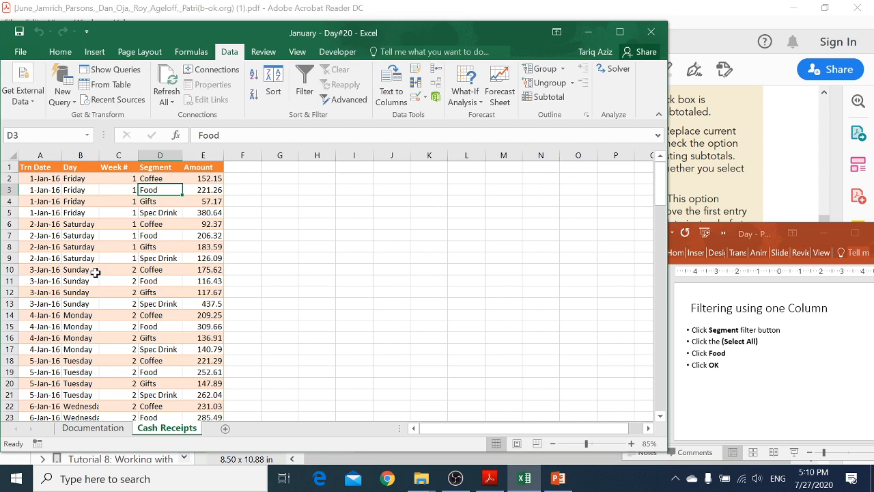
pyautogui.hotkey('ctrl', 't')
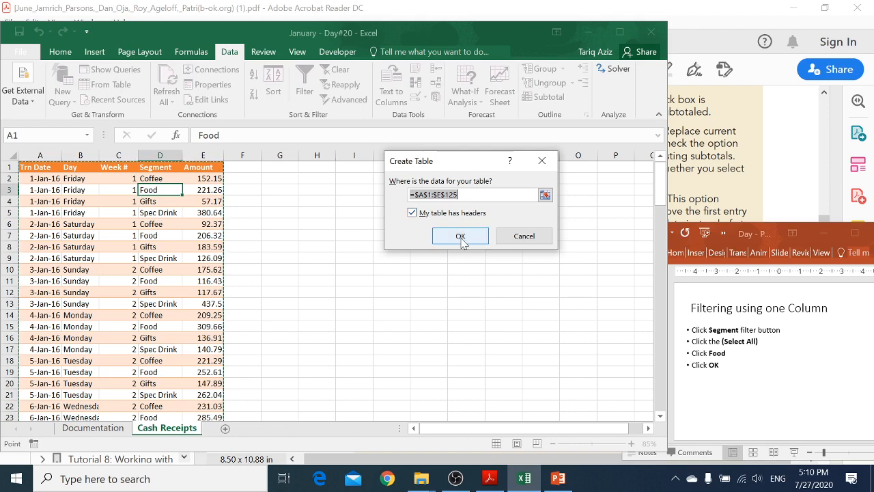
pyautogui.click(461, 236)
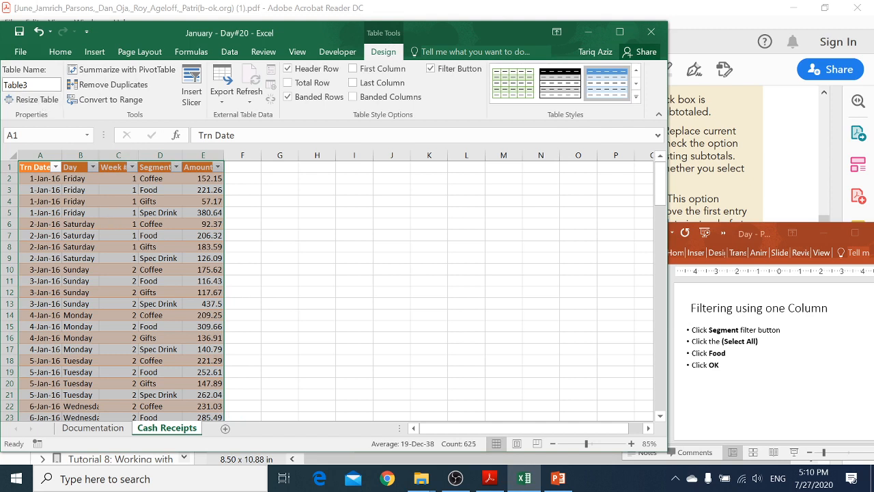
pyautogui.click(40, 86)
pyautogui.write('JanuaryData')
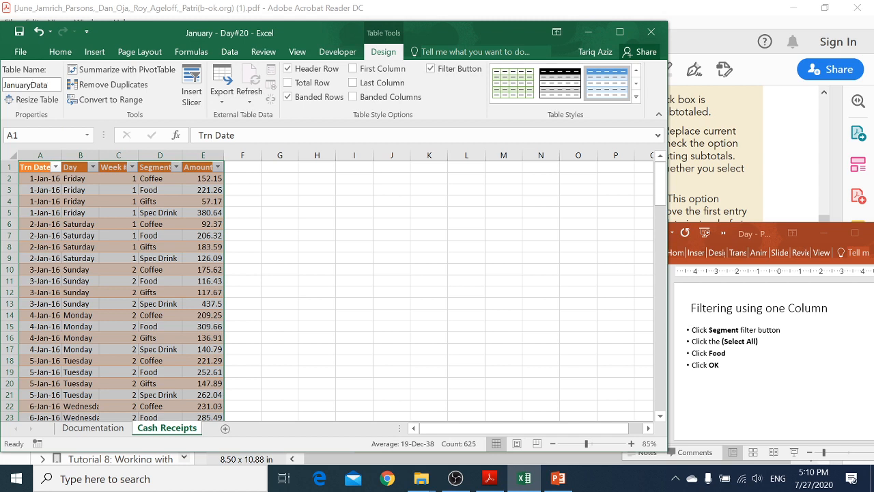
pyautogui.click(91, 189)
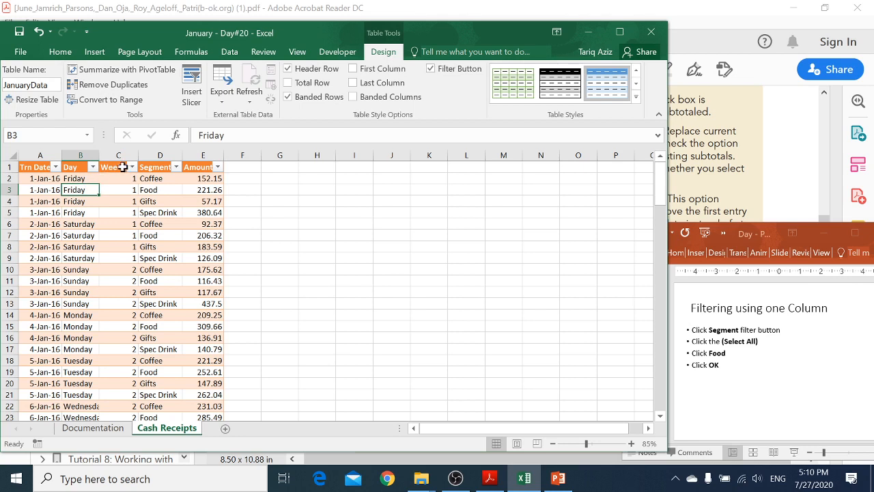
# Filter the table's Segment column to show only Food records
pyautogui.click(175, 168)
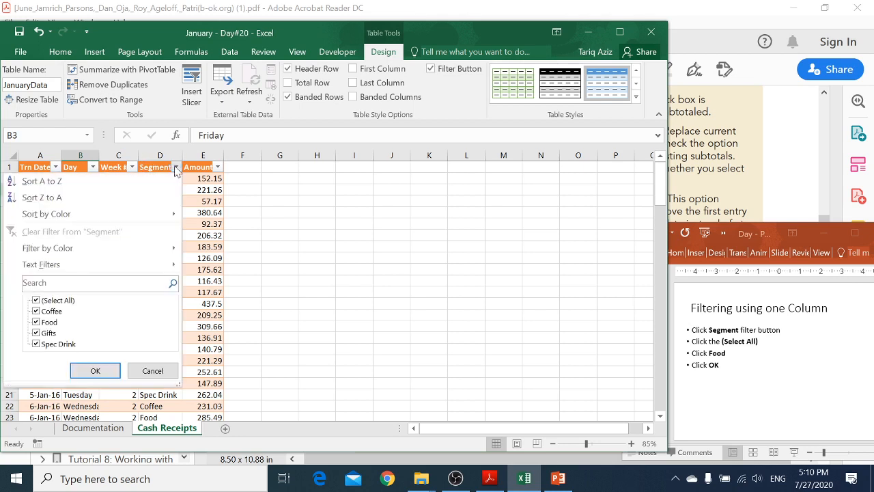
pyautogui.click(38, 301)
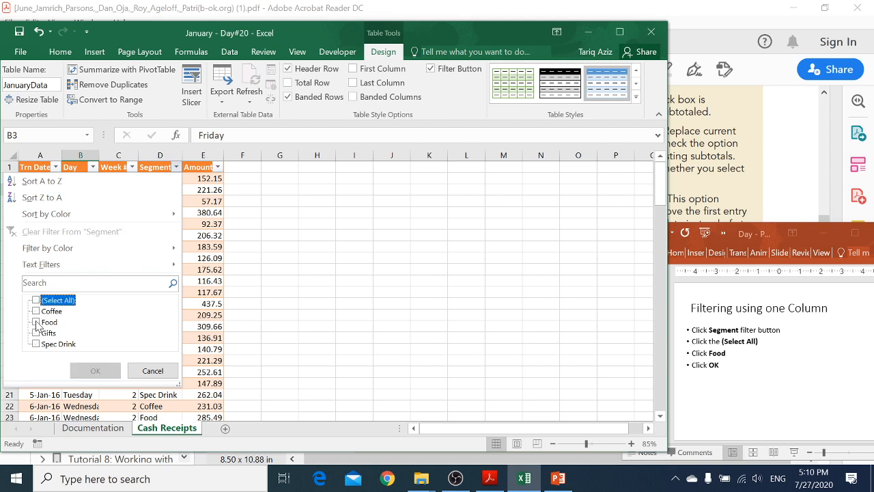
pyautogui.click(37, 321)
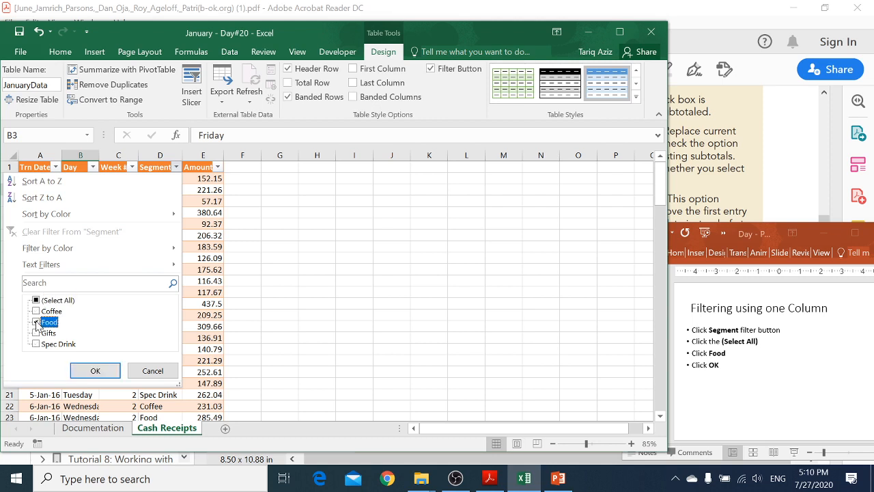
pyautogui.click(89, 370)
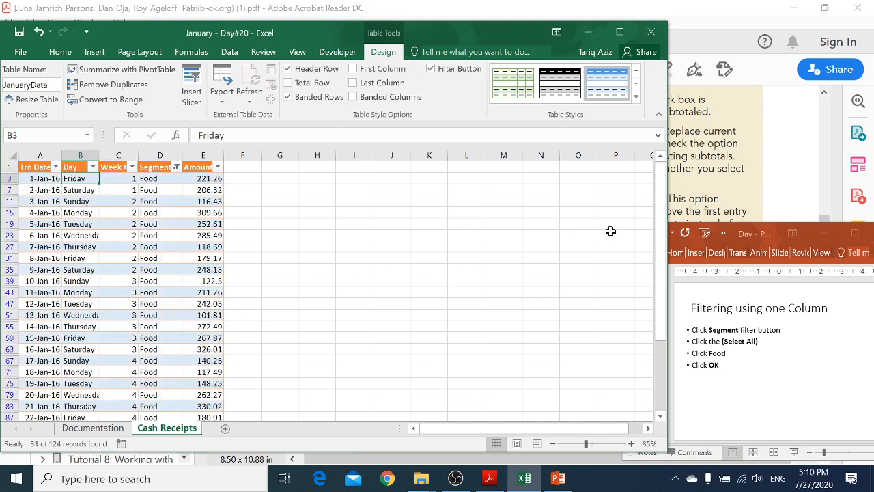
pyautogui.moveTo(660, 275); pyautogui.dragTo(661, 242)
# Add Coffee to the Segment filter alongside Food and look through the filtered rows
pyautogui.click(176, 166)
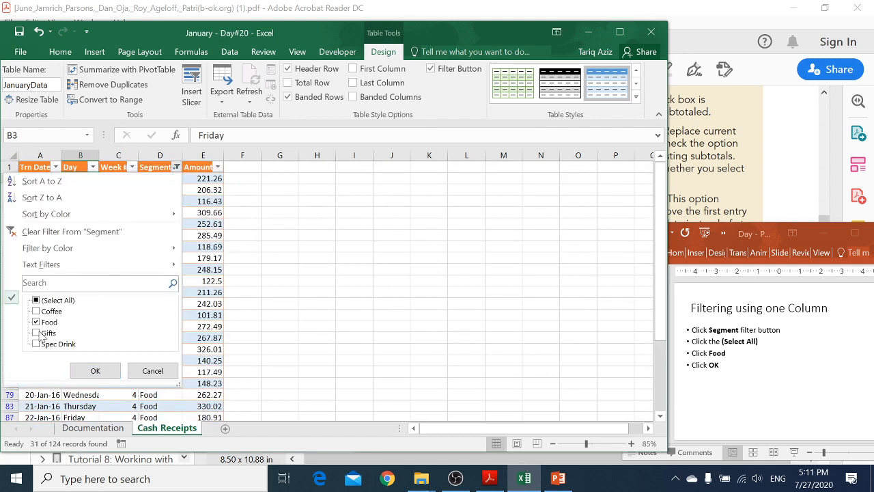
pyautogui.click(37, 312)
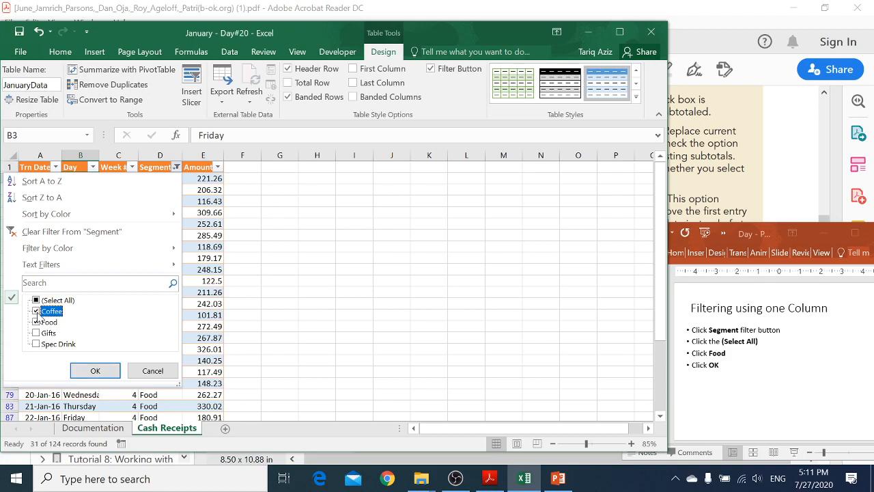
pyautogui.click(93, 370)
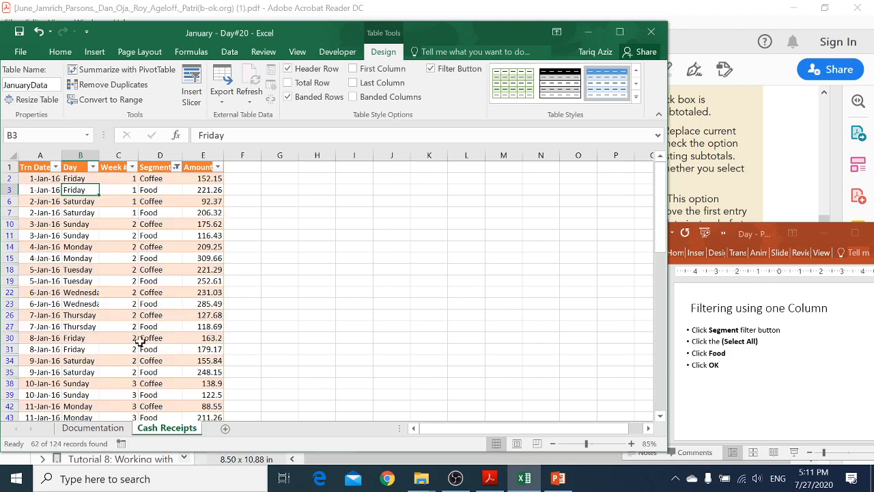
pyautogui.press('pagedown')
pyautogui.press('pagedown')
pyautogui.press('pageup')
pyautogui.press('pageup')
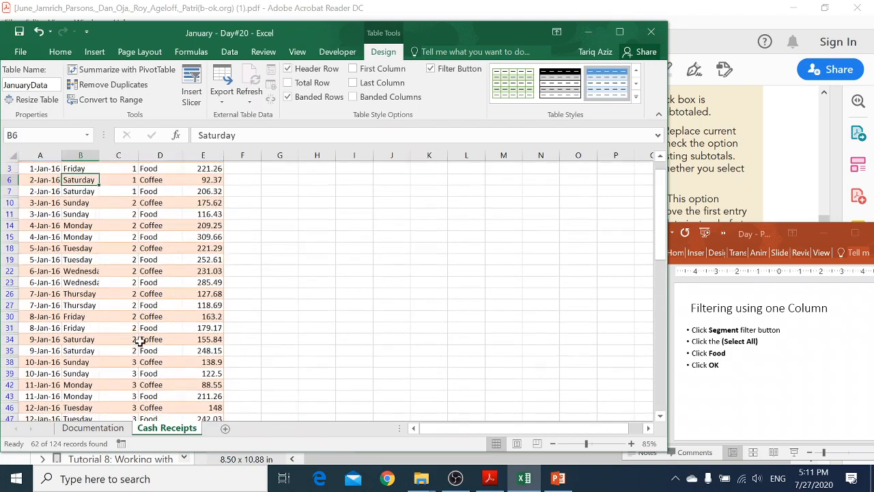
pyautogui.scroll(1, 139, 342)
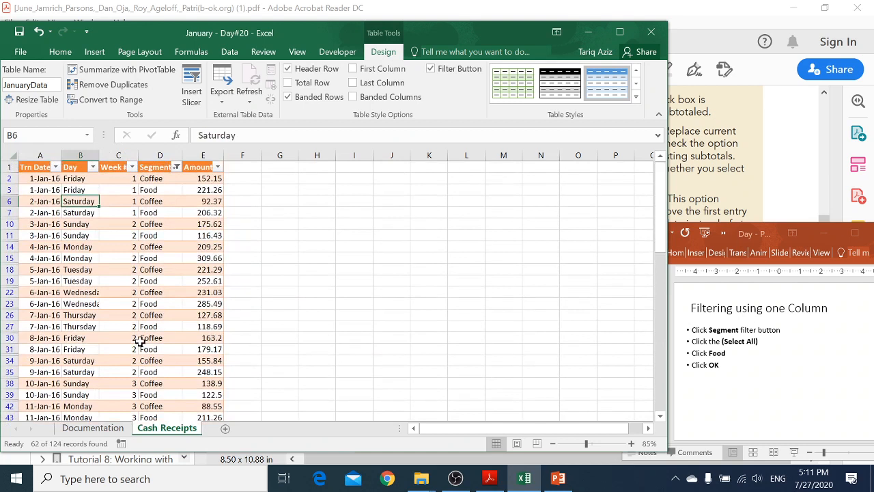
# Advance the slides to "Filtering Using Multiple Column", and remove Coffee from the table's Segment filter so only Food is selected
pyautogui.click(725, 367)
pyautogui.scroll(-1, 725, 367)
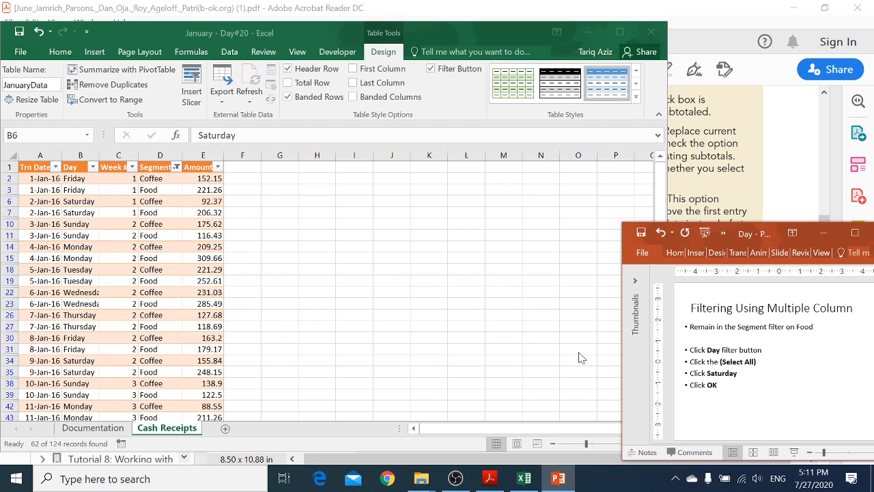
pyautogui.click(177, 168)
pyautogui.click(176, 167)
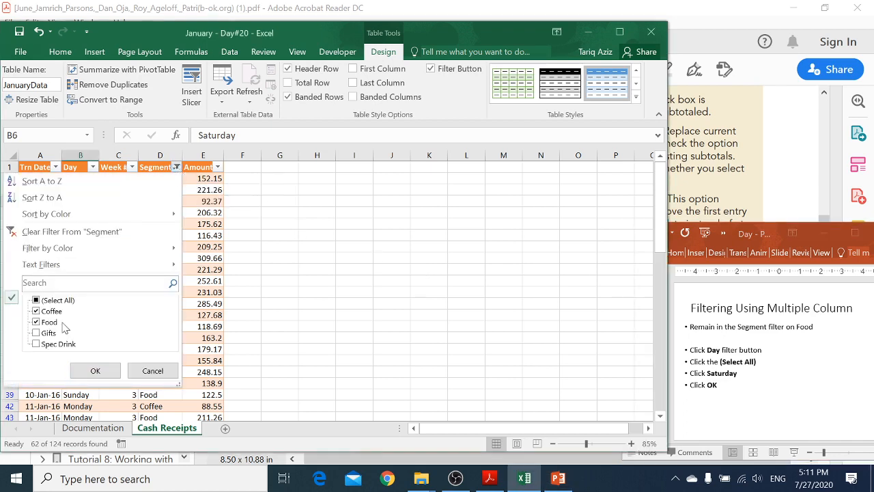
pyautogui.click(53, 312)
pyautogui.click(95, 371)
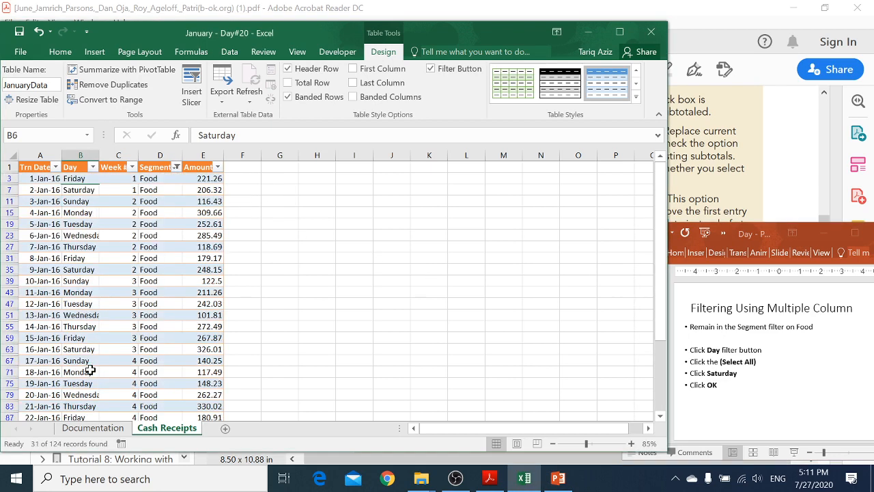
# Filter the Day column to Saturday only, in addition to the Food segment filter
pyautogui.click(93, 167)
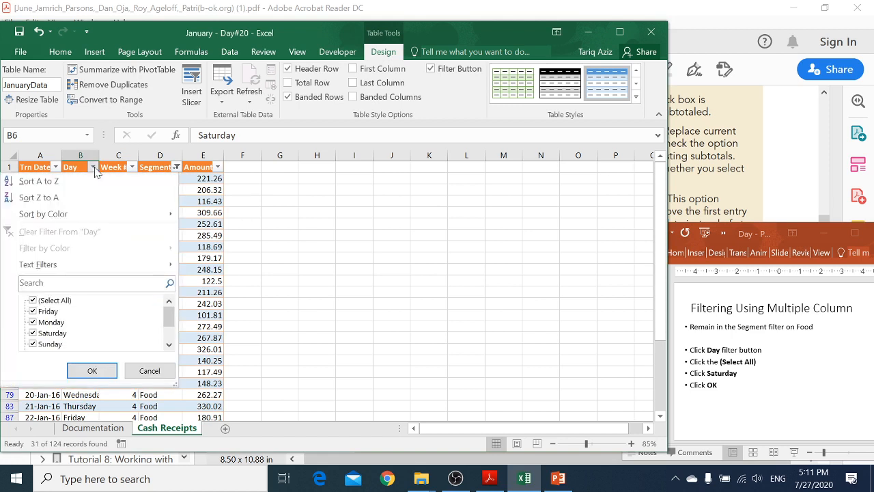
pyautogui.click(36, 300)
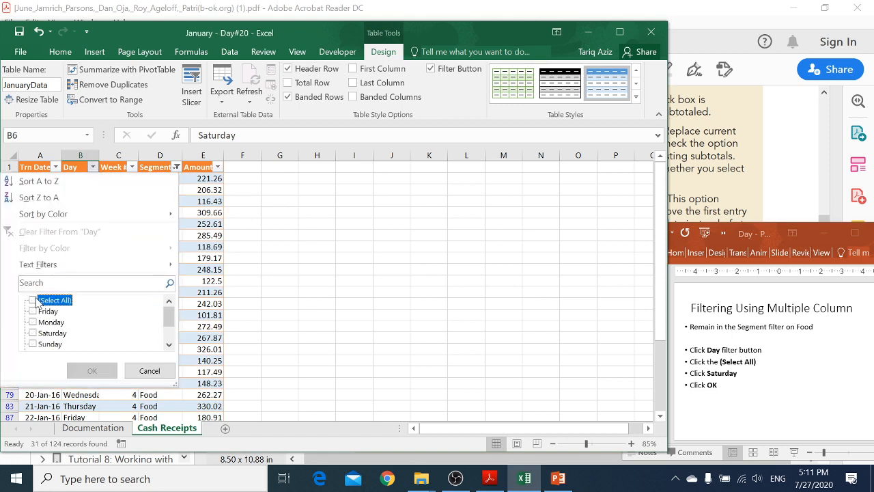
pyautogui.click(34, 334)
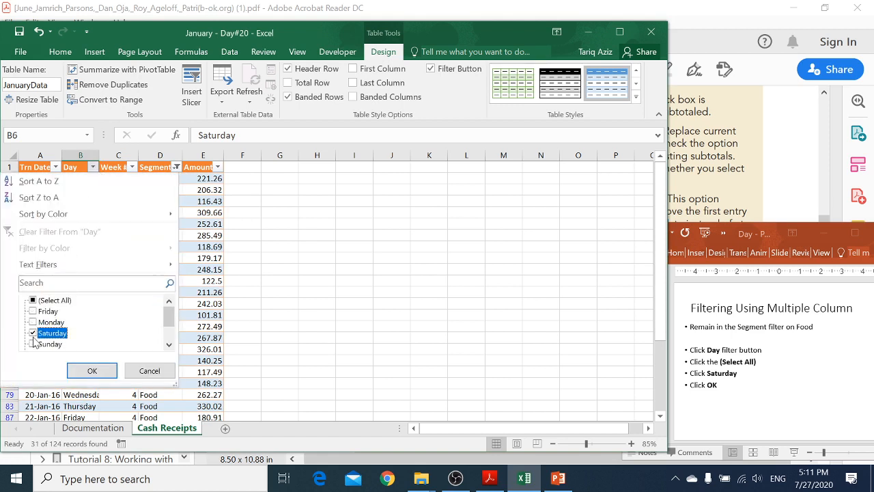
pyautogui.click(90, 371)
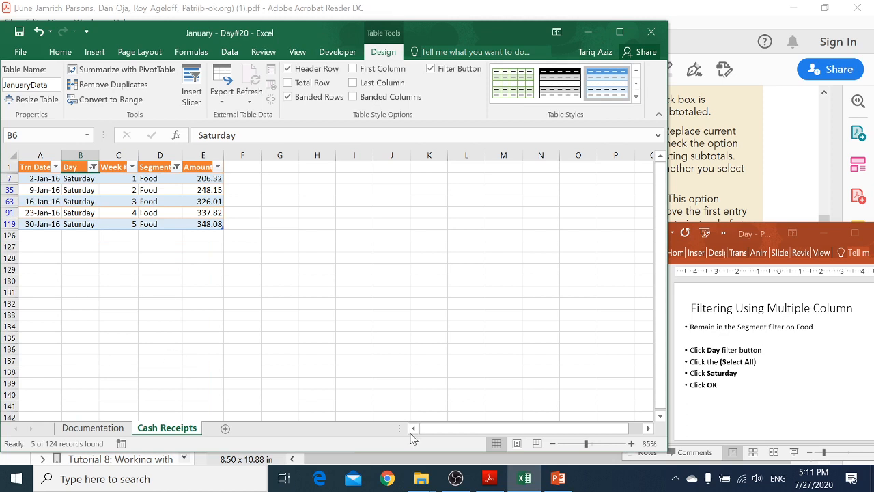
# Advance the slides to "Clearing Filter", and compare the Clear filter command's availability for cells outside and inside the table
pyautogui.click(712, 386)
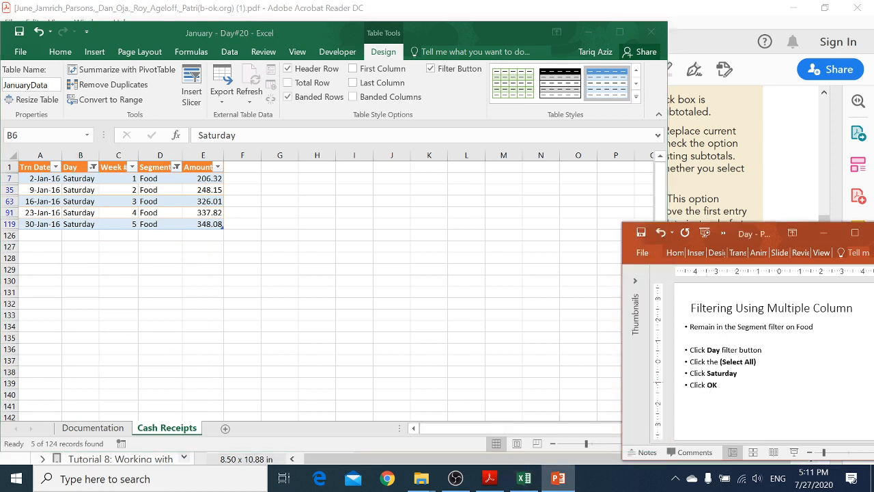
pyautogui.press('pagedown')
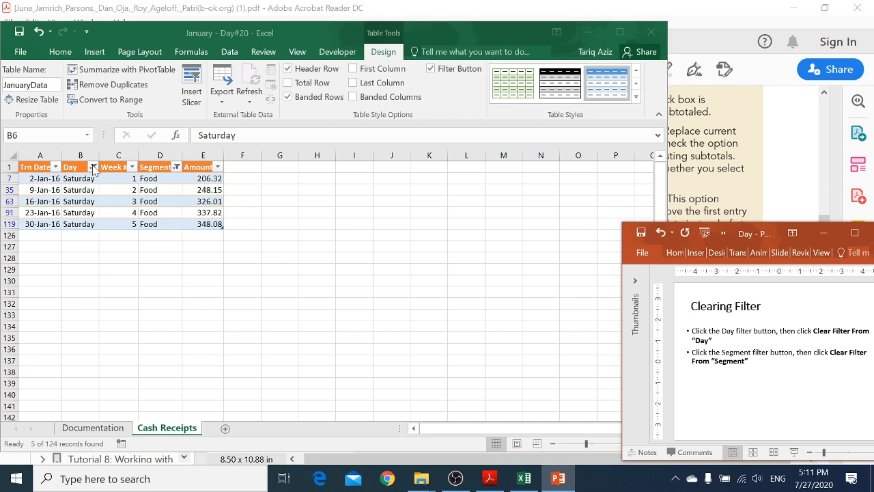
pyautogui.click(133, 193)
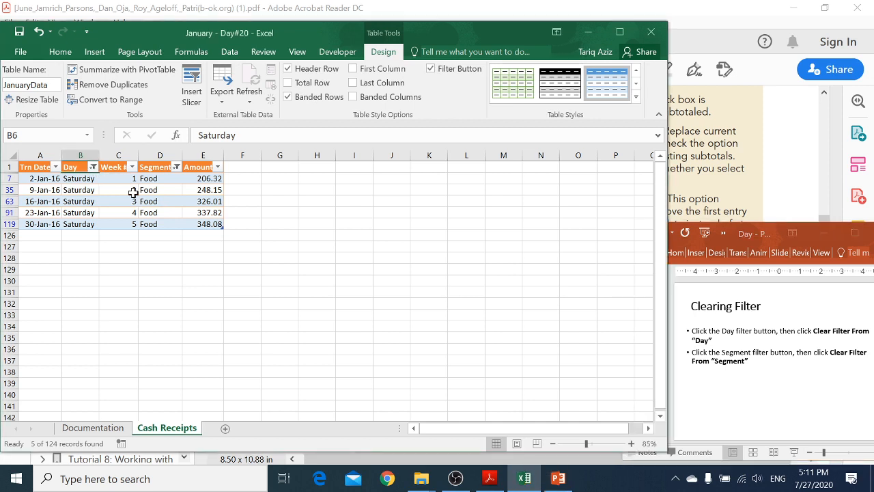
pyautogui.click(133, 191)
pyautogui.click(229, 53)
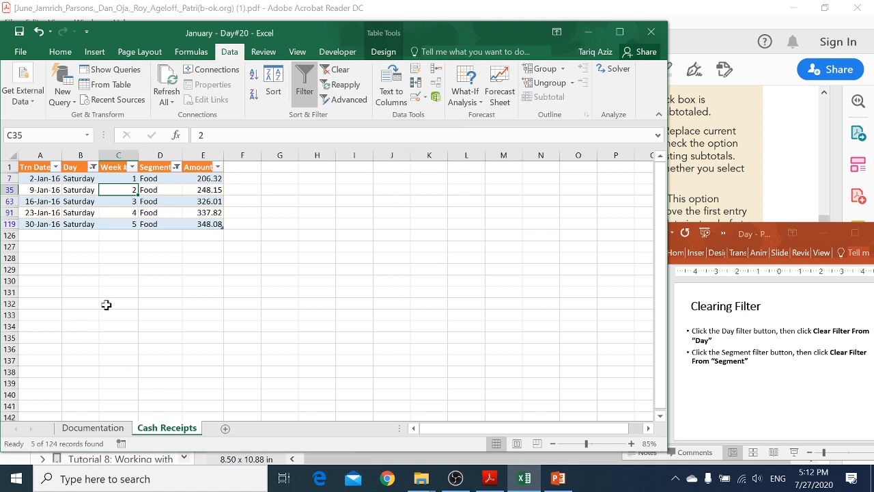
pyautogui.click(154, 270)
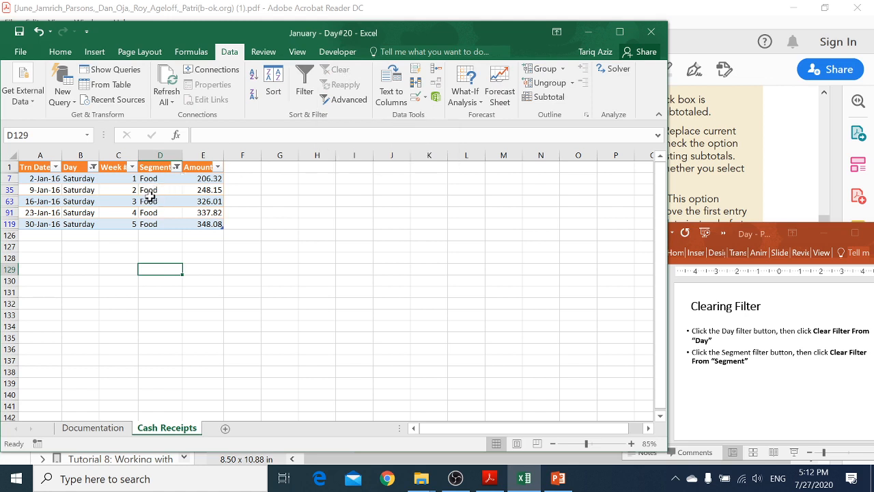
pyautogui.click(128, 201)
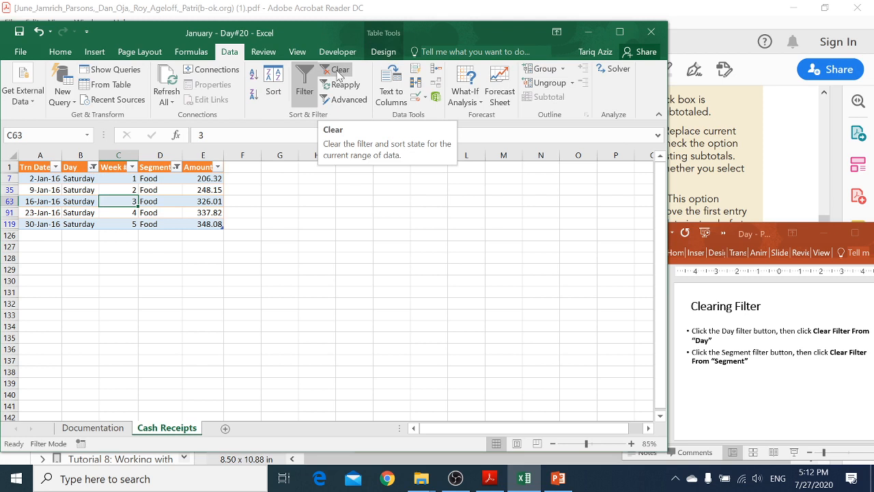
# Clear the filter from the Day column and from the Segment column of the table
pyautogui.click(92, 167)
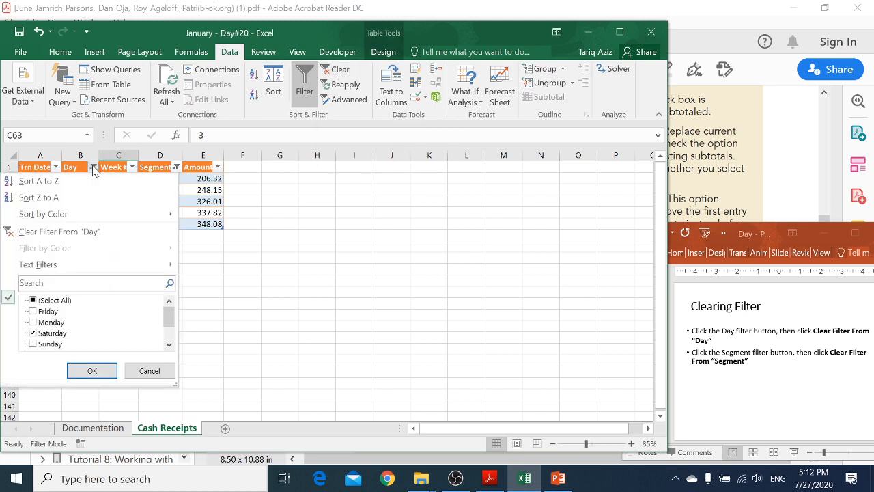
pyautogui.click(77, 235)
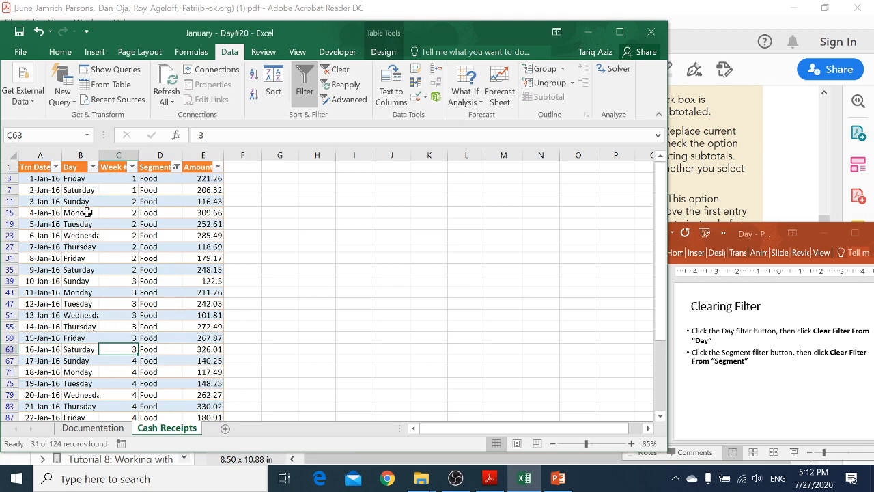
pyautogui.click(176, 167)
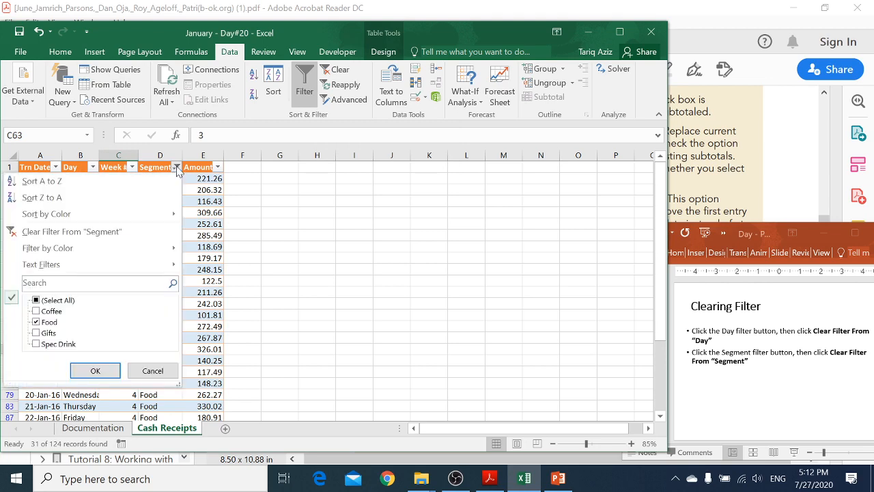
pyautogui.click(113, 232)
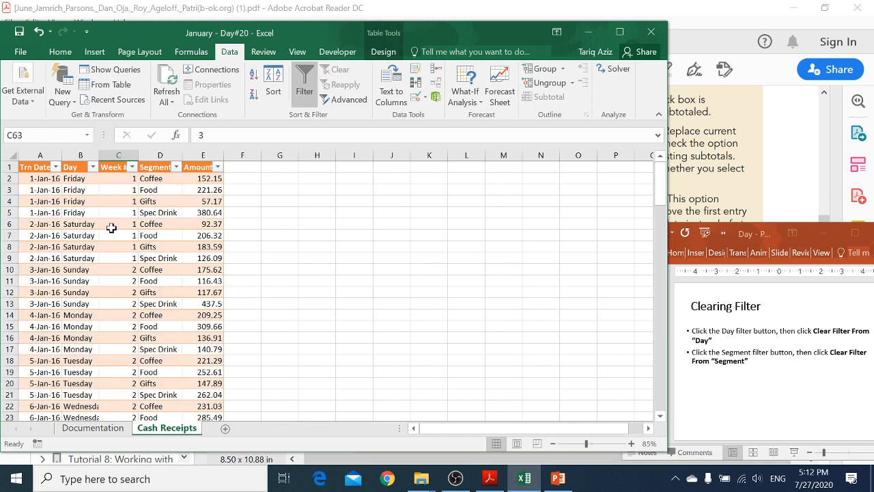
pyautogui.click(113, 225)
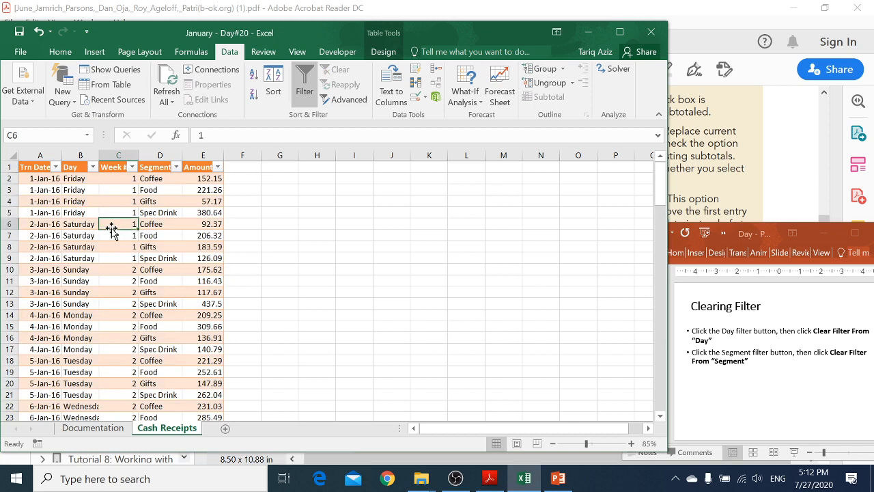
# Switch to PowerPoint, advance the slides to "Custom Filter", and return to the Excel workbook
pyautogui.click(753, 358)
pyautogui.scroll(-1, 750, 352)
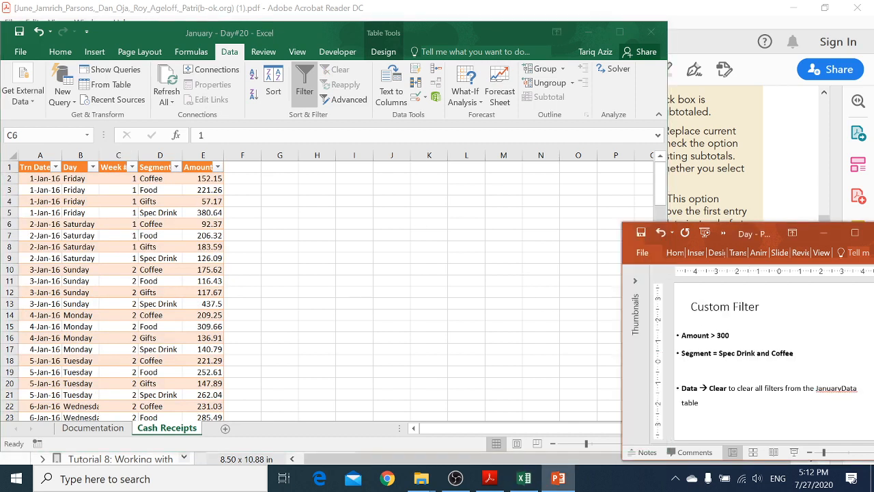
pyautogui.click(162, 264)
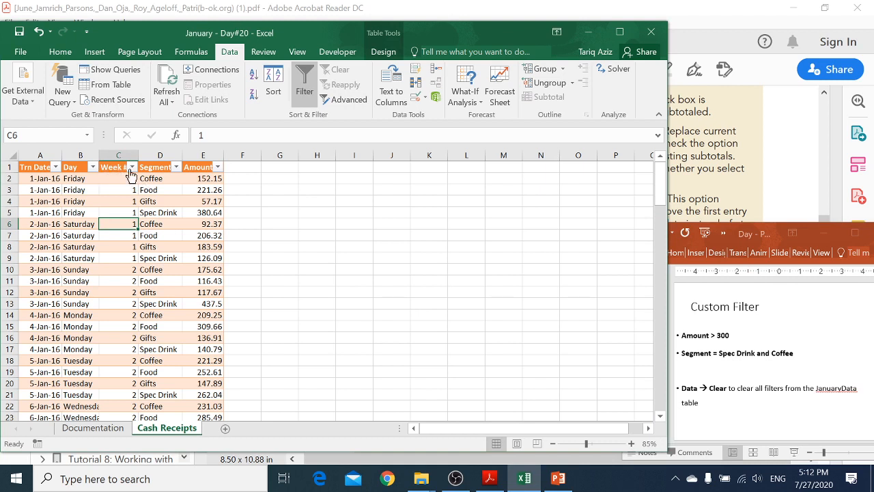
# Apply a custom number filter to the Amount column that shows only rows where the amount is greater than 300
pyautogui.click(217, 168)
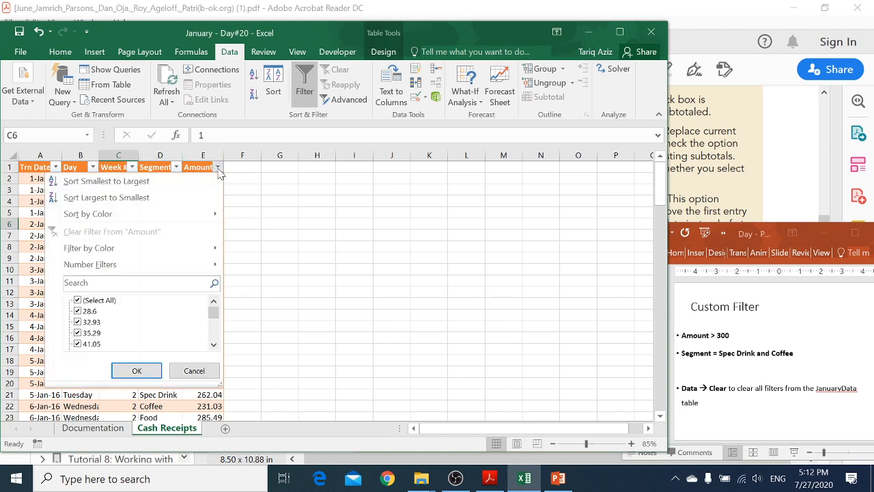
pyautogui.moveTo(131, 265)
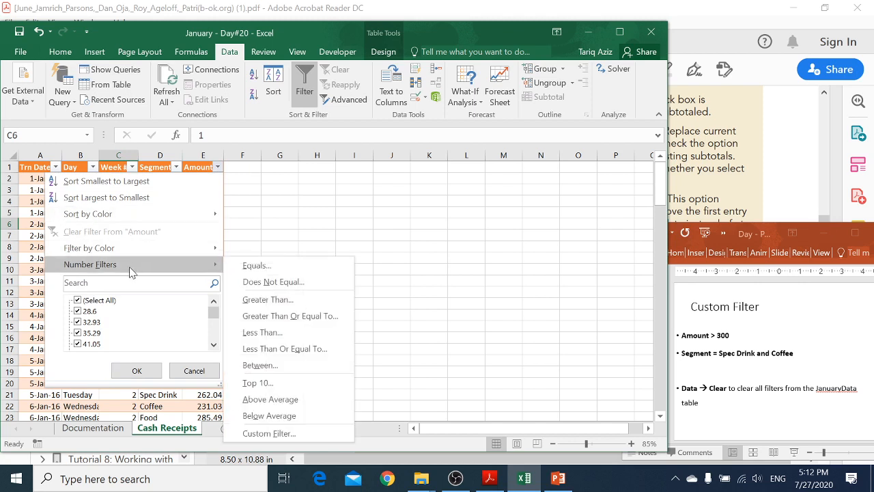
pyautogui.click(267, 435)
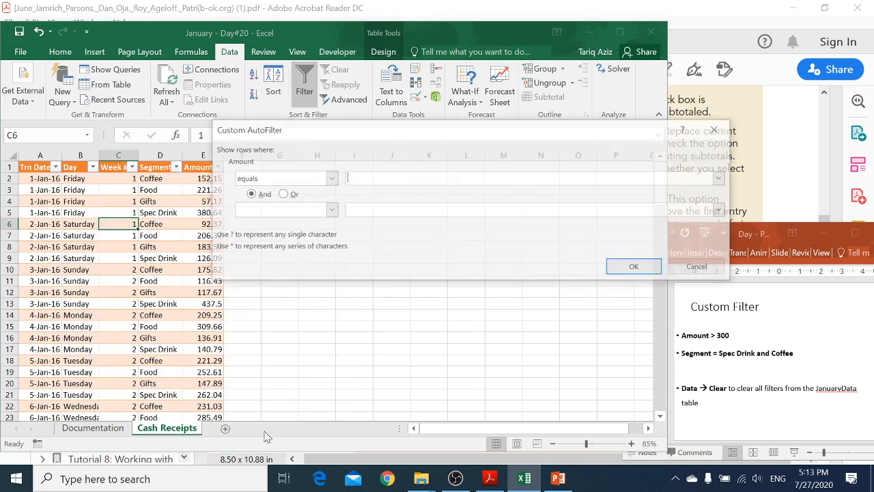
pyautogui.click(329, 178)
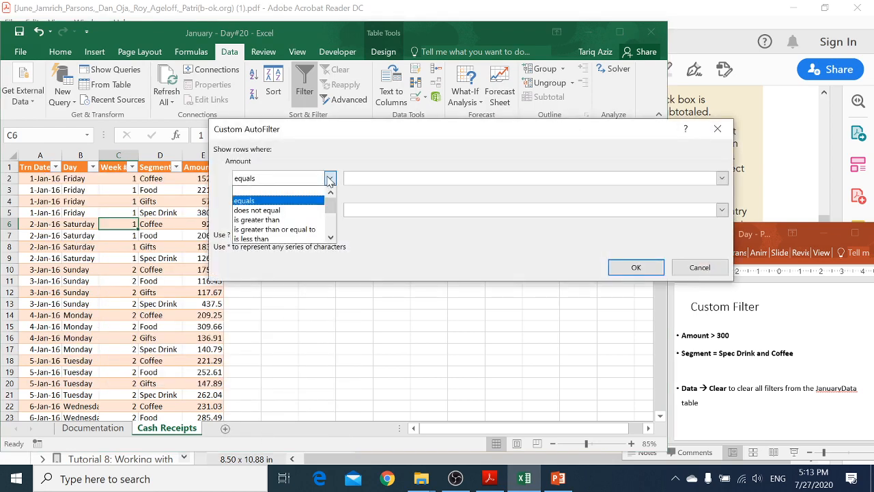
pyautogui.click(306, 223)
pyautogui.press('Tab')
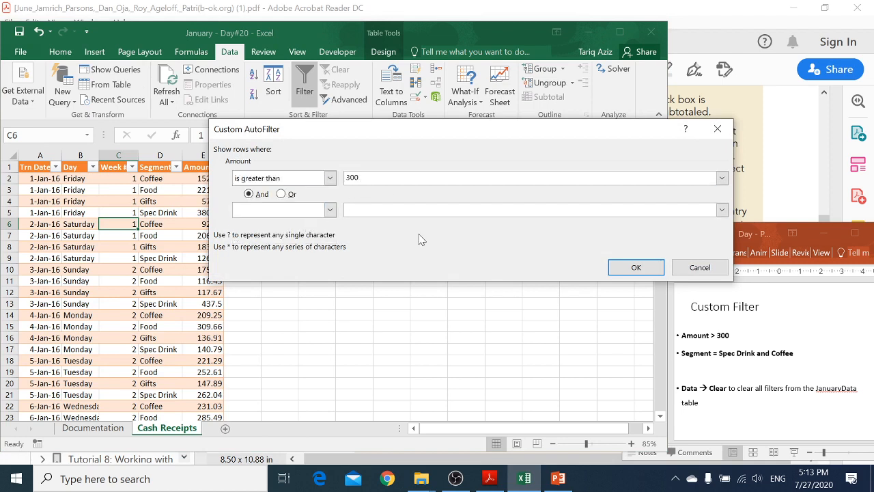
pyautogui.click(619, 265)
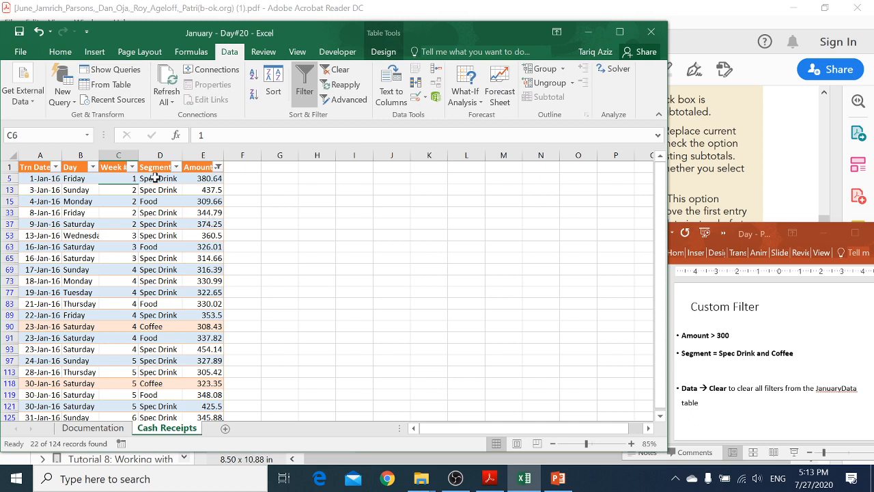
# Exclude Food from the Segment column's filter, keeping Coffee and Spec Drink selected
pyautogui.click(177, 167)
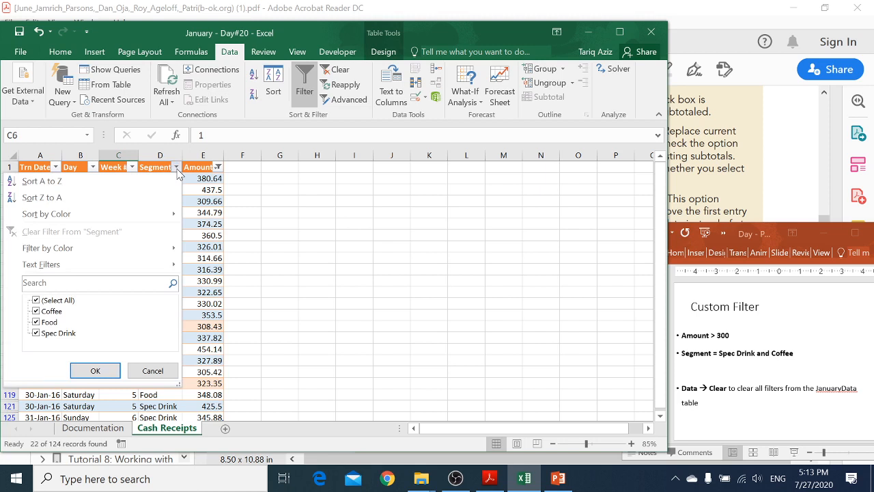
pyautogui.click(38, 323)
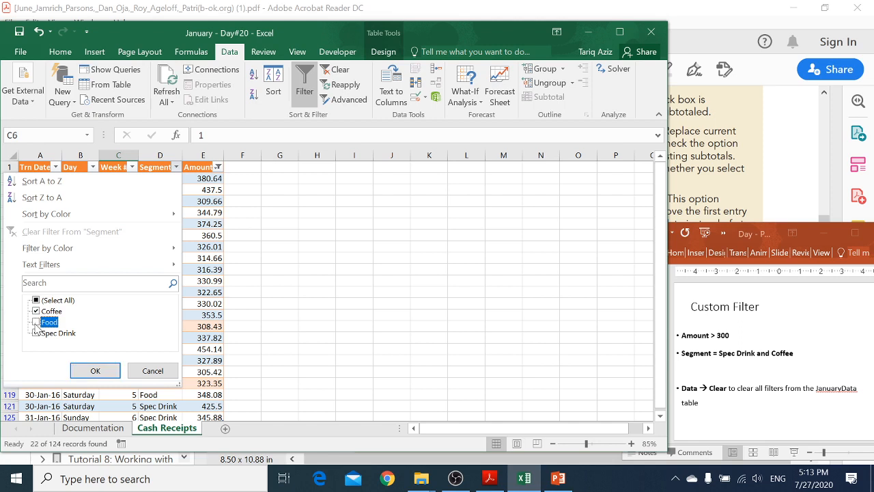
pyautogui.click(96, 371)
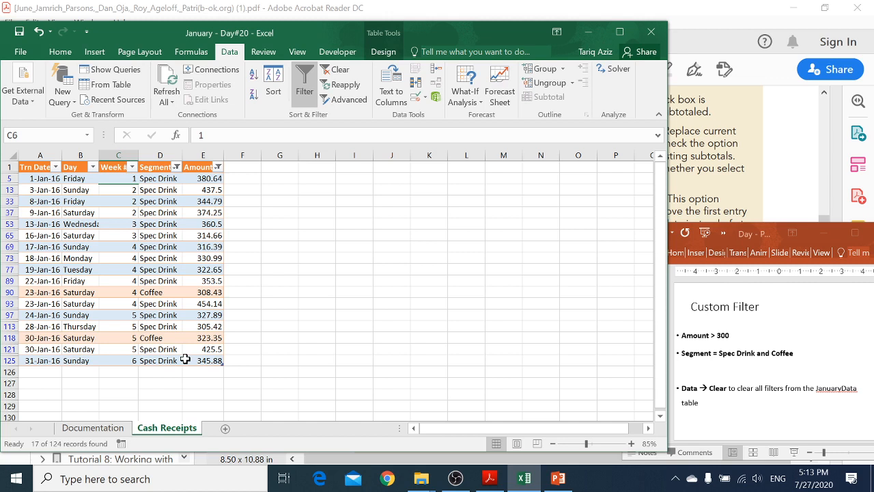
# Advance the PowerPoint slides to "Slicer", and clear all filters from the Excel table at once
pyautogui.click(719, 390)
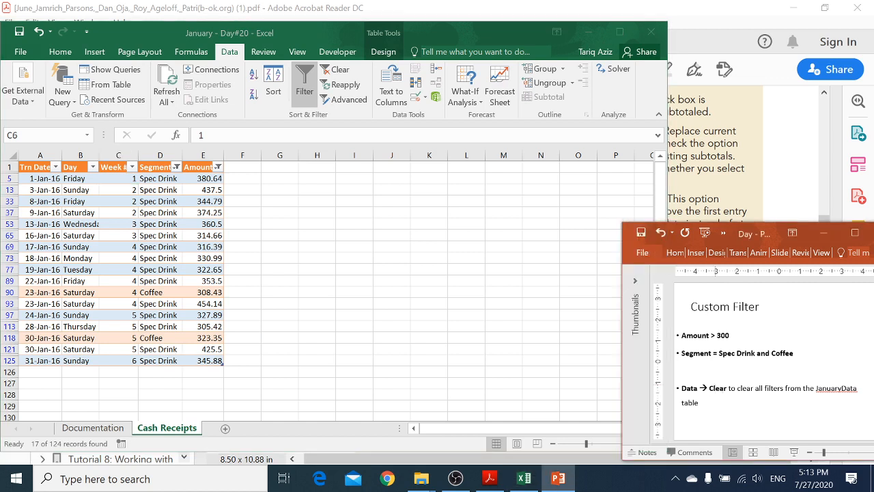
pyautogui.scroll(-1, 715, 386)
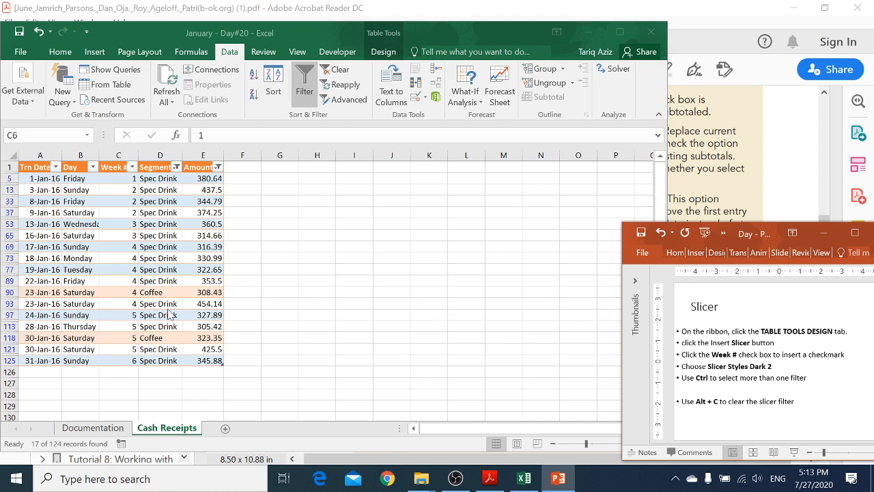
pyautogui.click(143, 239)
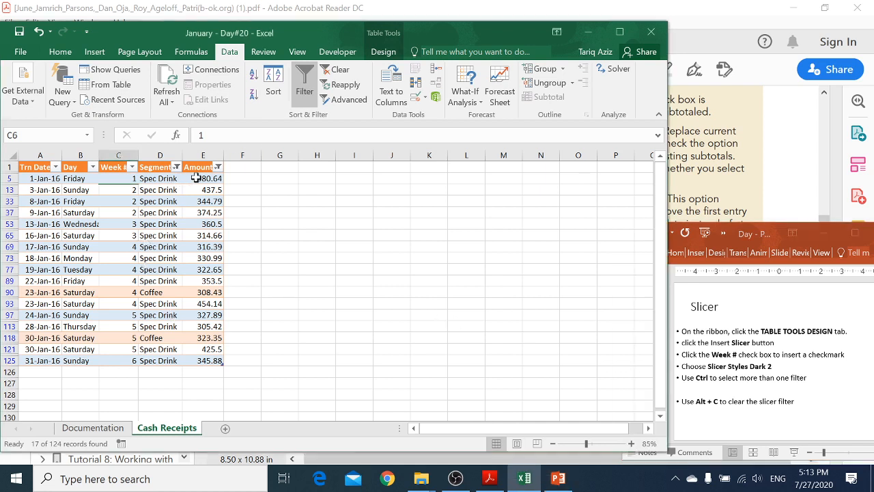
pyautogui.click(336, 70)
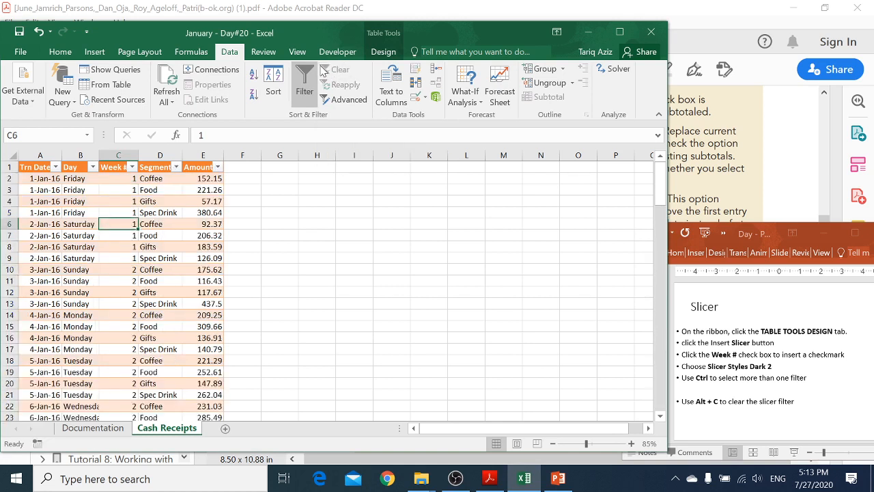
# Insert a slicer for the Week # column of the JanuaryData table
pyautogui.click(382, 52)
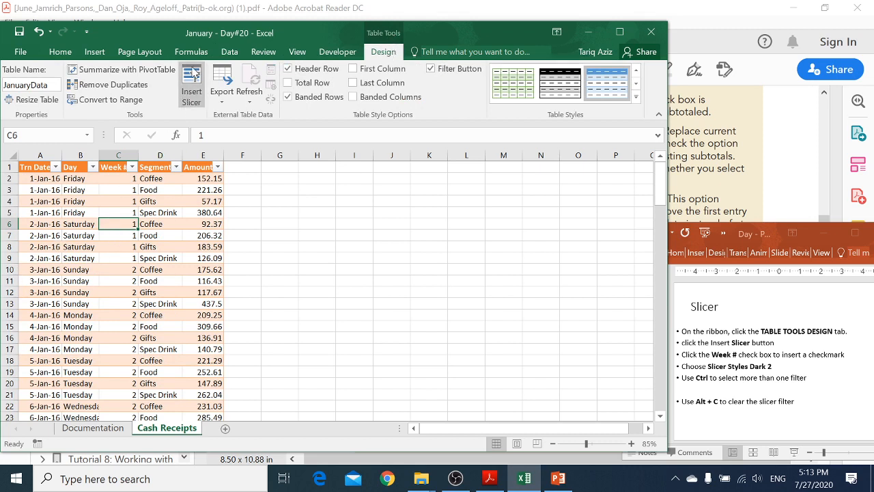
pyautogui.click(194, 85)
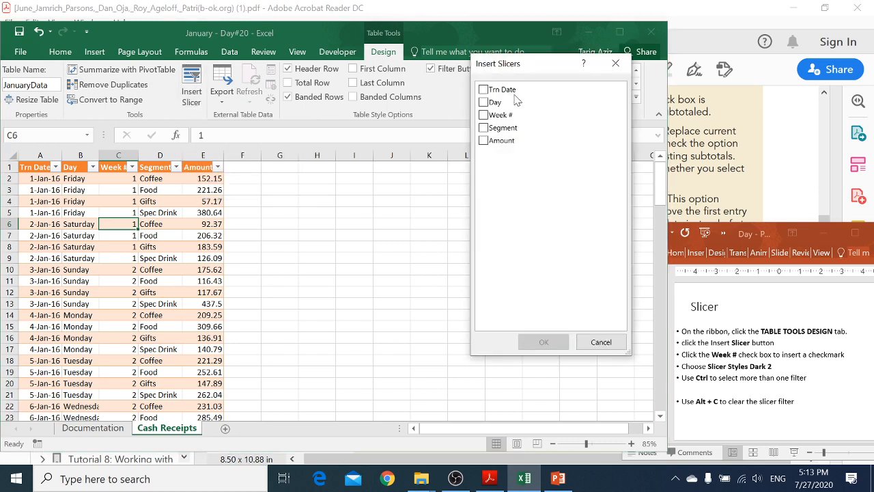
pyautogui.moveTo(565, 69); pyautogui.dragTo(557, 81)
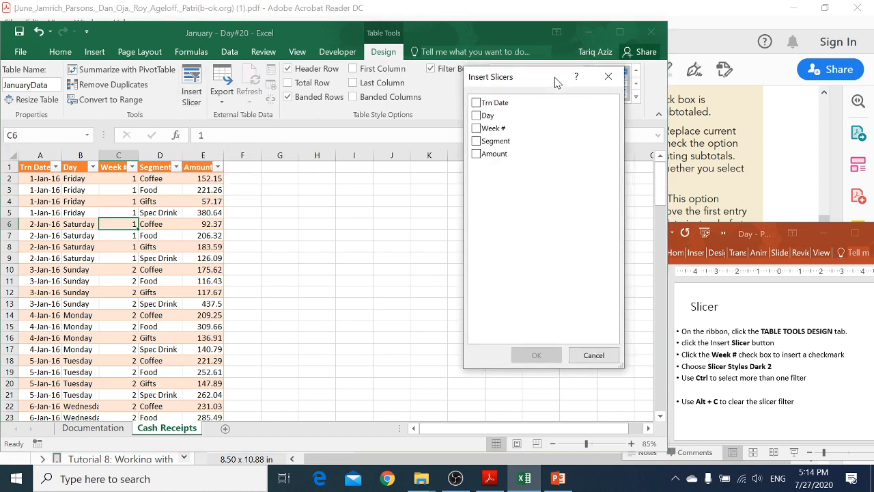
pyautogui.click(477, 130)
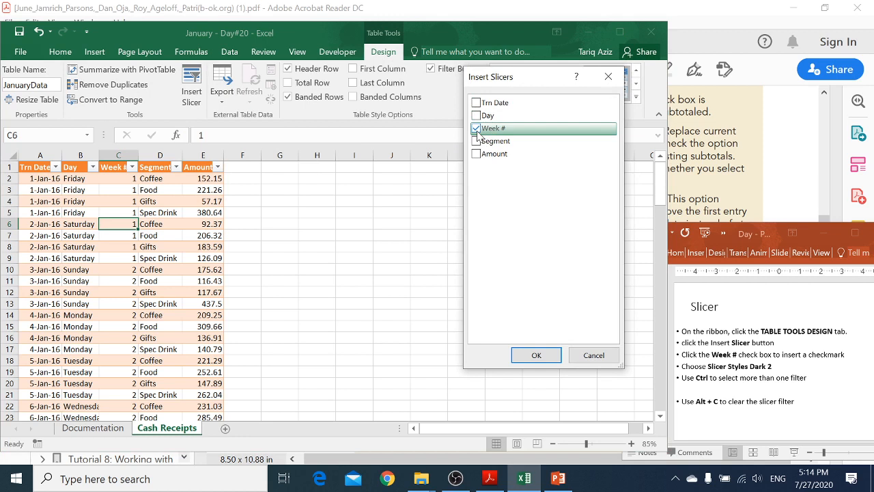
pyautogui.click(537, 355)
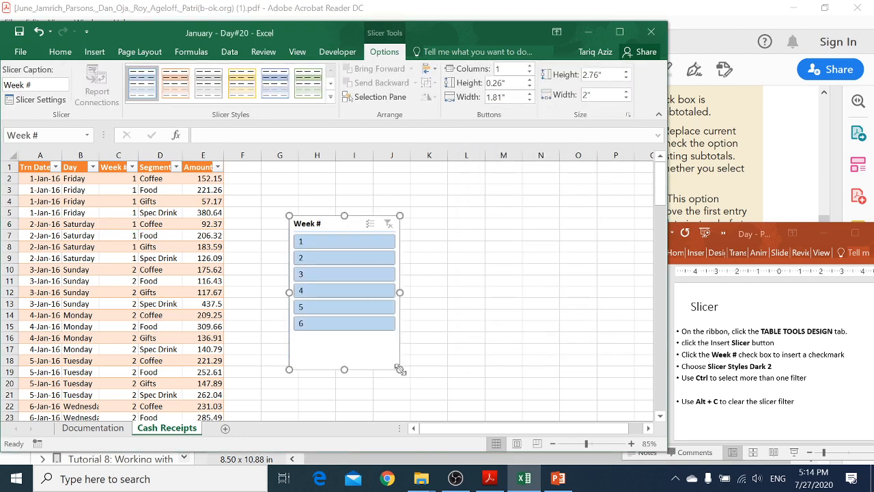
# Resize the Week # slicer to about 2.27" high and 1.49" wide, and apply the light orange slicer style
pyautogui.moveTo(398, 367); pyautogui.dragTo(371, 326)
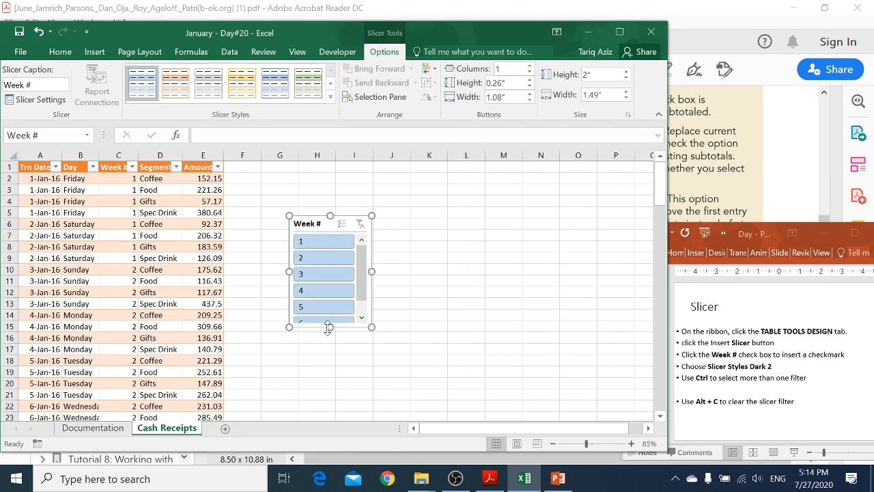
pyautogui.moveTo(328, 328); pyautogui.dragTo(330, 342)
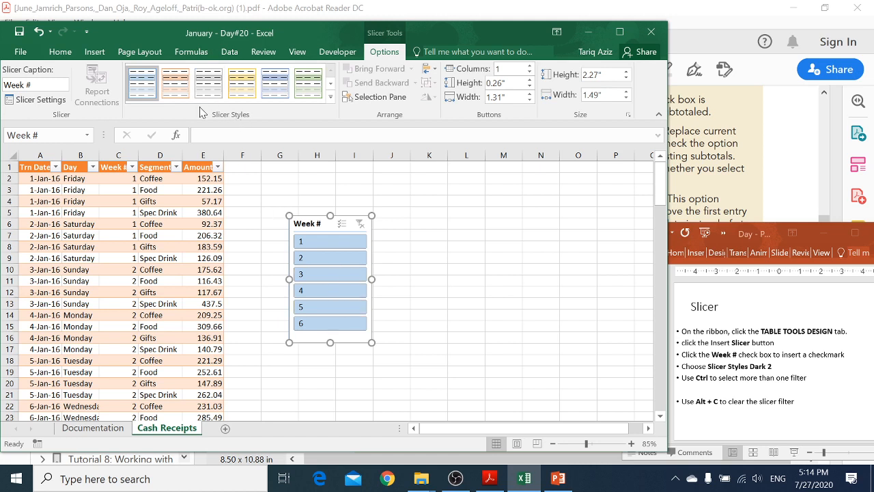
pyautogui.click(181, 95)
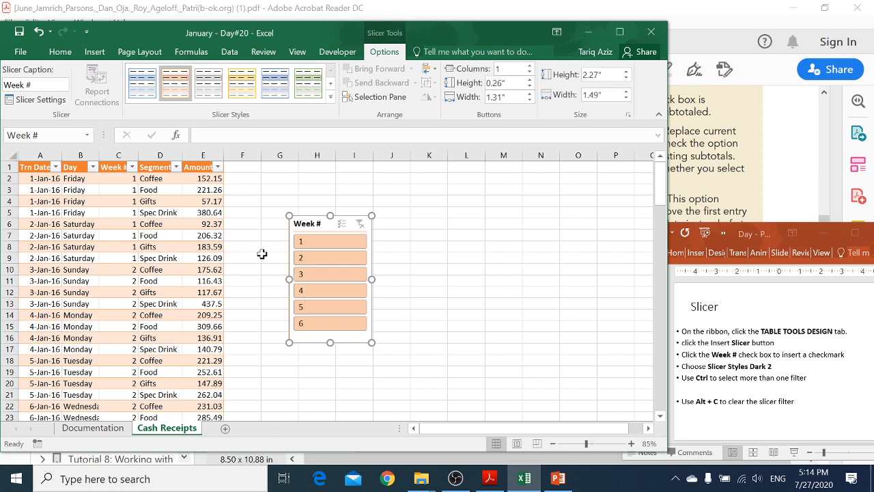
# Filter the table with the Week # slicer by week 1, week 6 and week 2 in turn, and review the week 2 rows
pyautogui.click(317, 243)
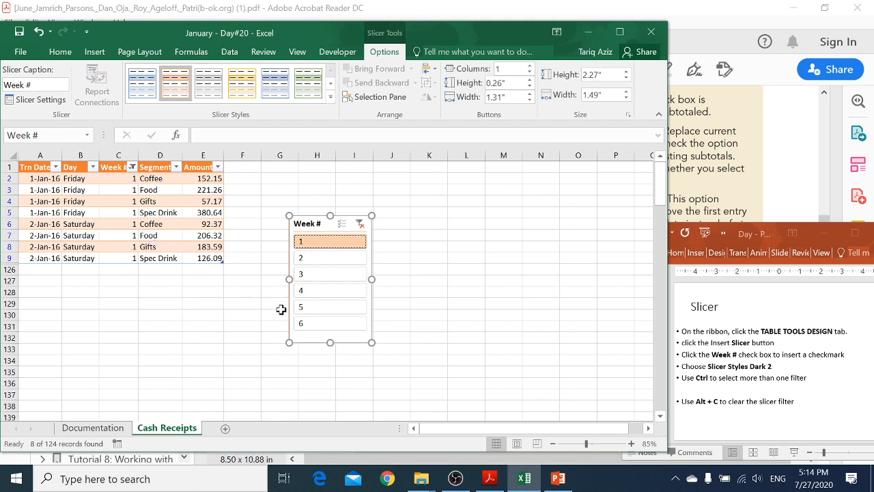
pyautogui.click(307, 327)
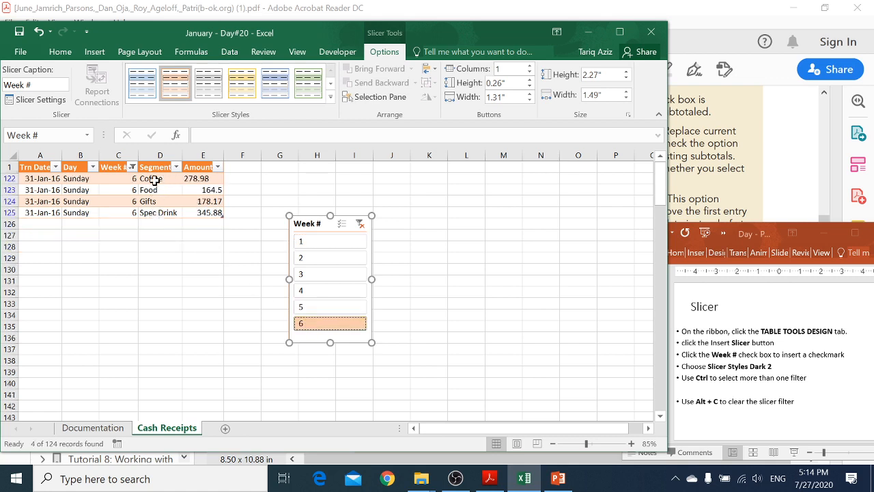
pyautogui.click(324, 260)
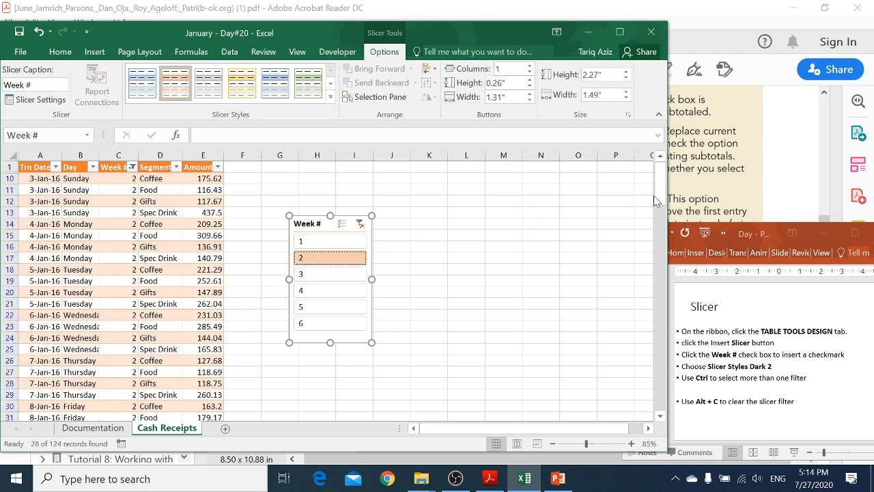
pyautogui.moveTo(657, 194); pyautogui.dragTo(654, 221)
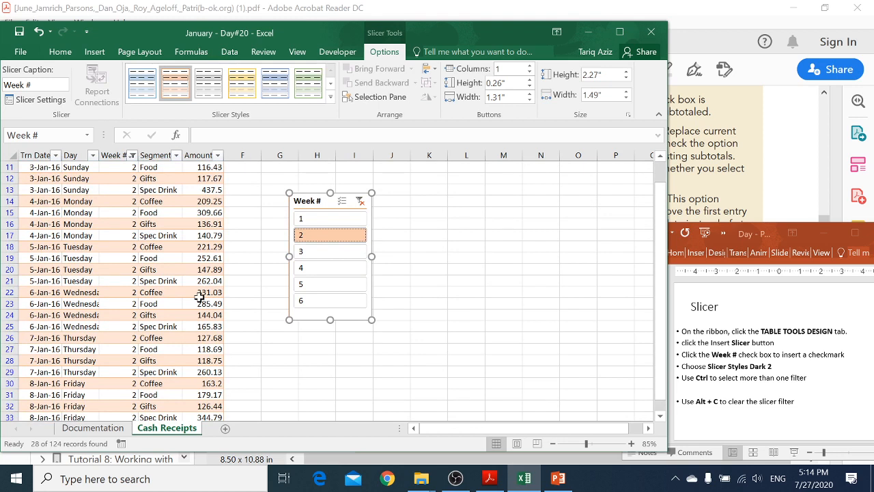
# Clear the Week # slicer's filter, and review the table down to its last row and back to the header
pyautogui.hotkey('alt', 'c')
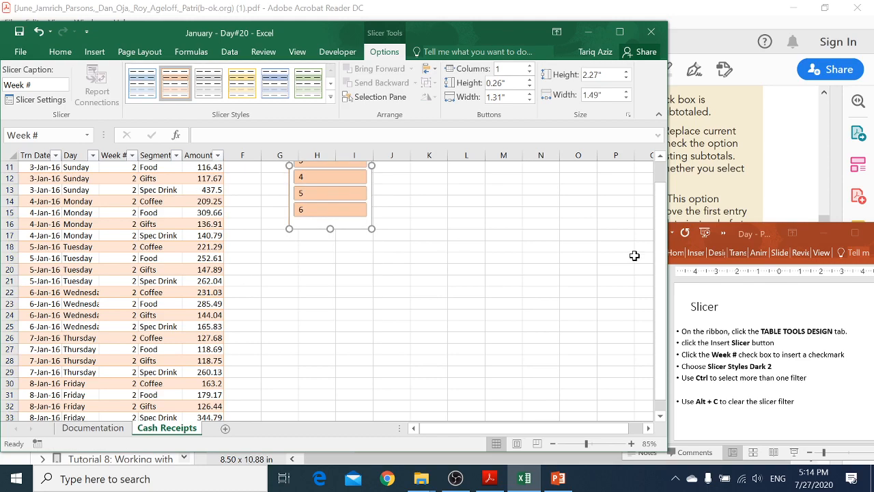
pyautogui.moveTo(663, 236); pyautogui.dragTo(662, 427)
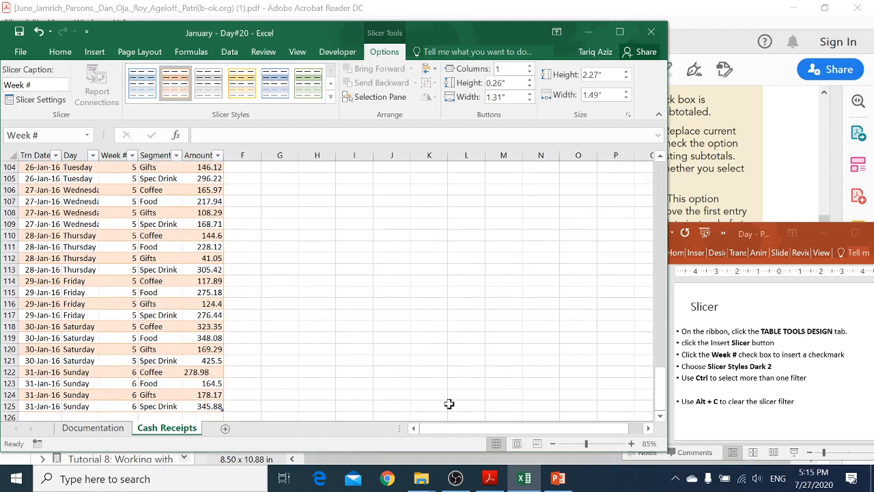
pyautogui.moveTo(661, 383); pyautogui.dragTo(658, 170)
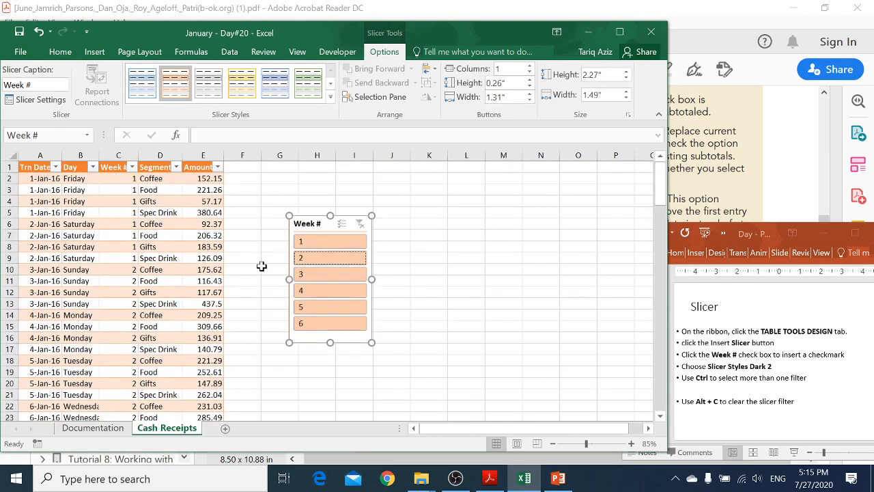
# Filter the table to weeks 1 and 6 together with the Week # slicer, and remove week 6 from the selection
pyautogui.click(316, 247)
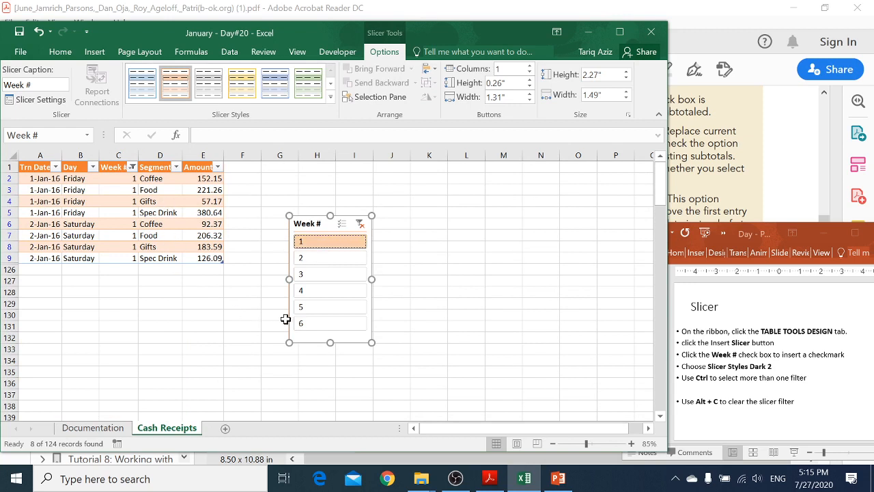
pyautogui.keyDown('ctrl'); pyautogui.click(321, 327); pyautogui.keyUp('ctrl')
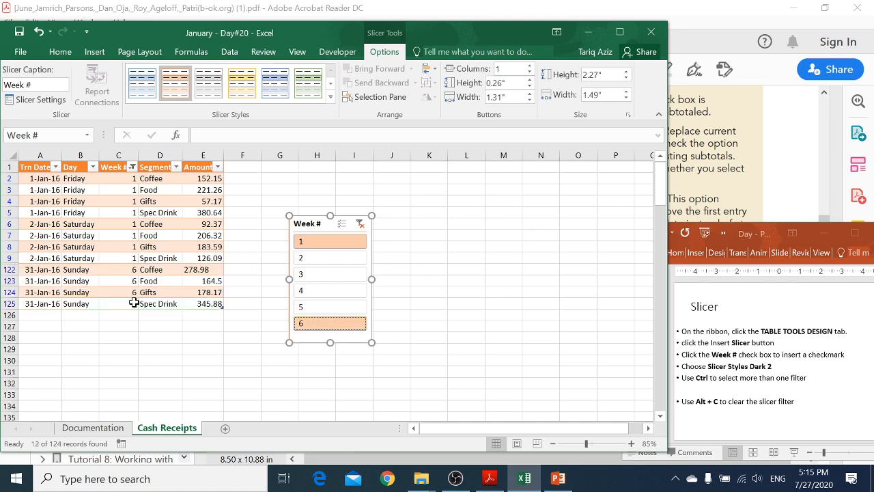
pyautogui.keyDown('ctrl'); pyautogui.click(306, 327); pyautogui.keyUp('ctrl')
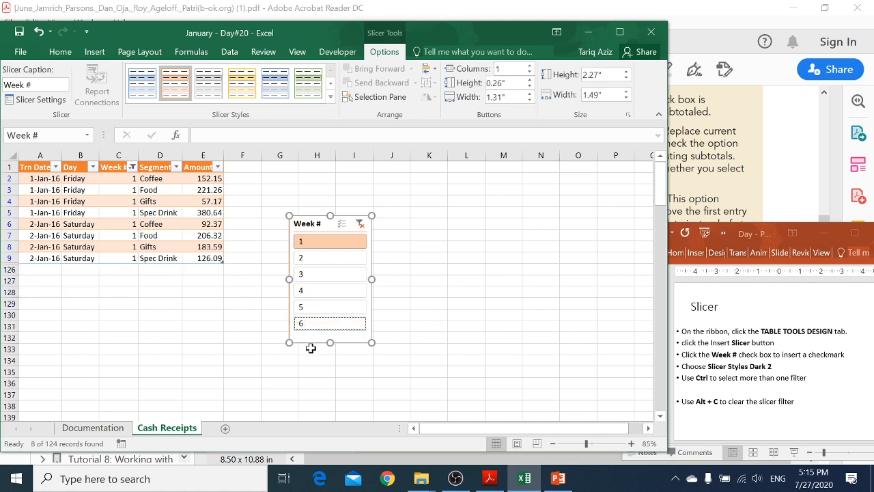
# Clear the Week # slicer's filter, and switch to PowerPoint to advance the slides to "Total Row"
pyautogui.hotkey('alt', 'c')
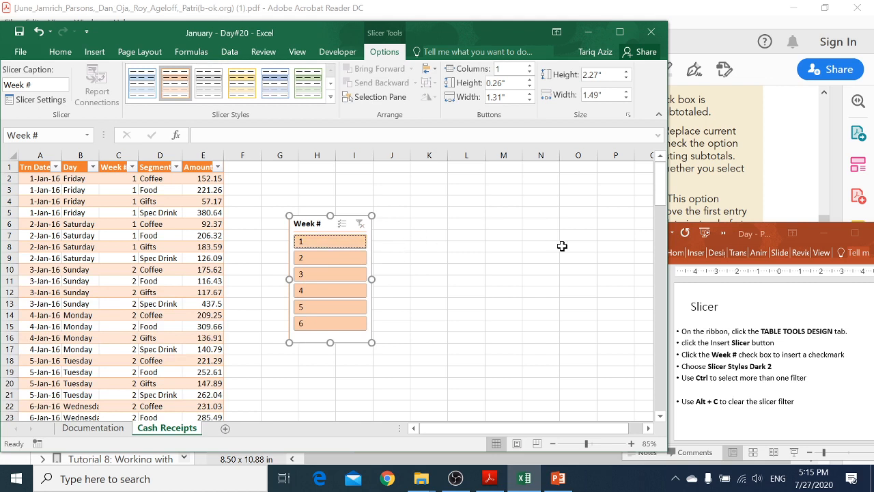
pyautogui.hotkey('alt', 'Tab')
pyautogui.press('pagedown')
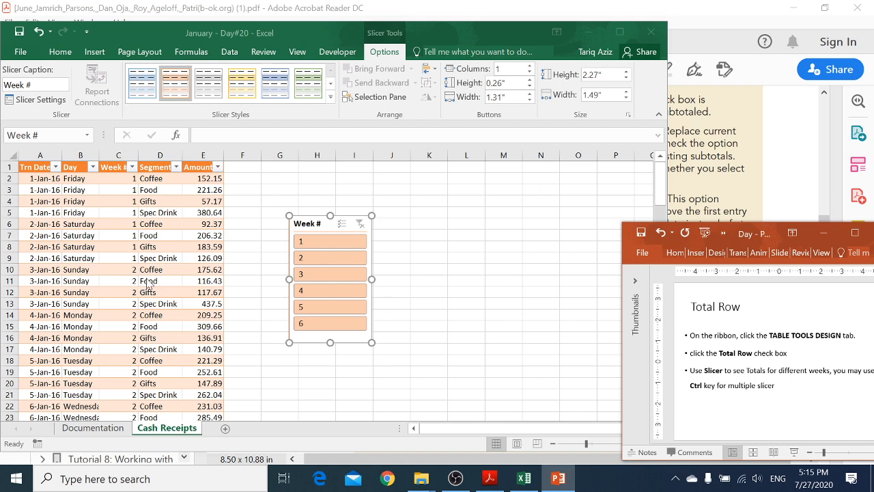
# Switch back to Excel and add a total row to the JanuaryData table
pyautogui.hotkey('alt', 'Tab')
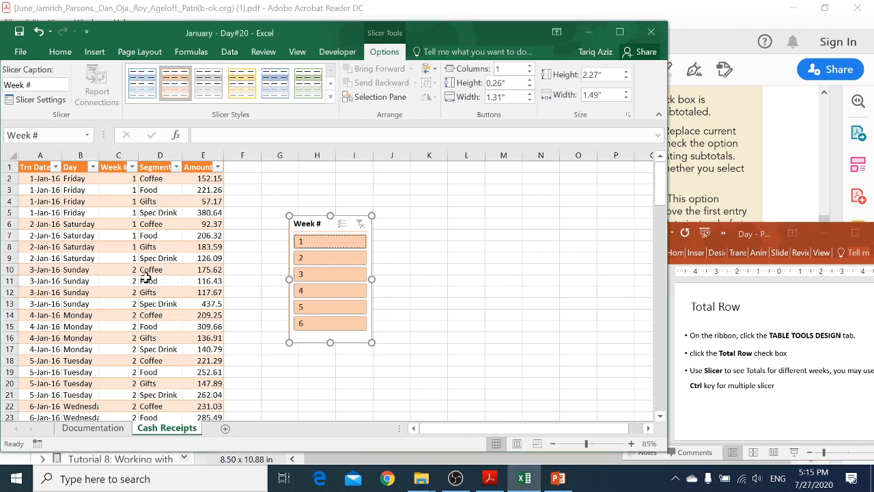
pyautogui.click(135, 281)
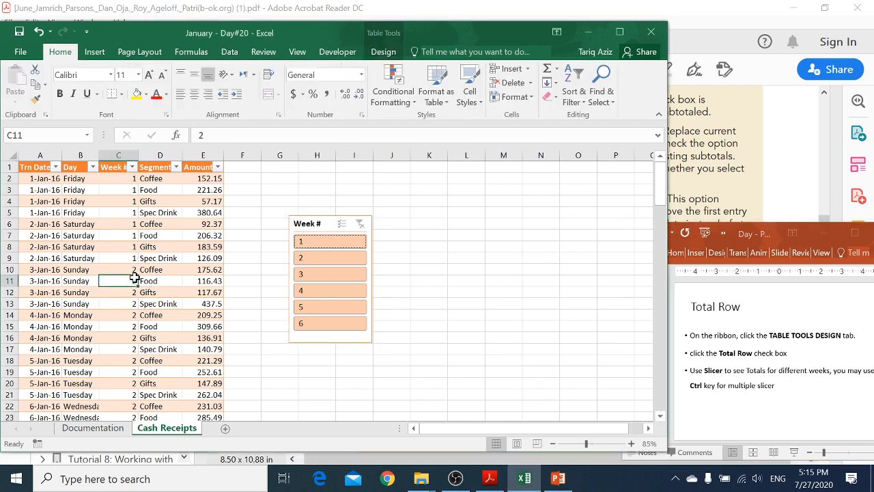
pyautogui.click(384, 53)
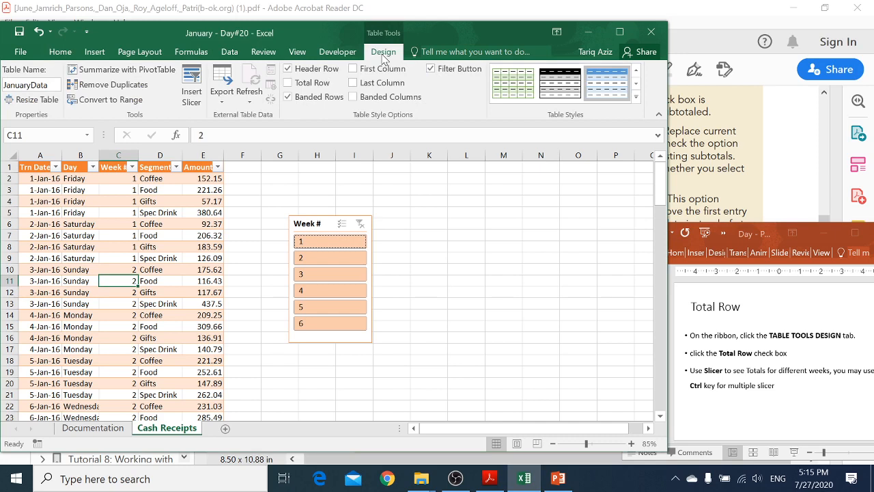
pyautogui.click(310, 84)
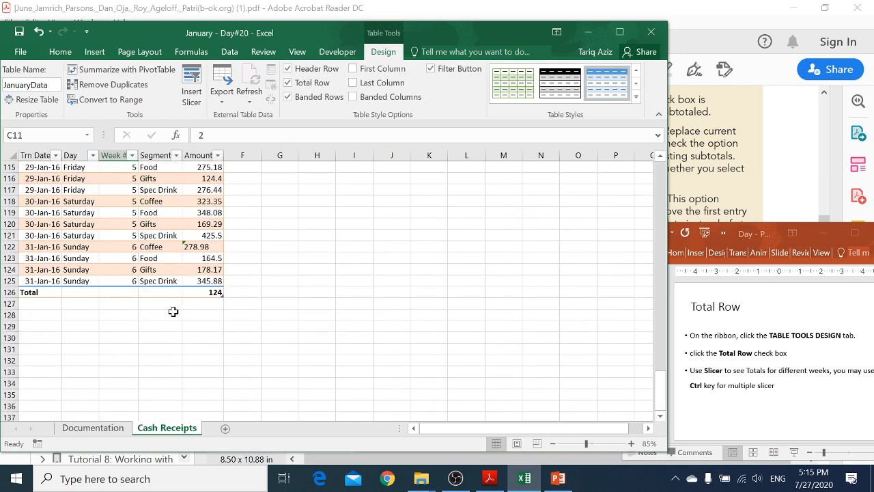
# Set the Amount column's calculation in the total row to Sum
pyautogui.click(207, 293)
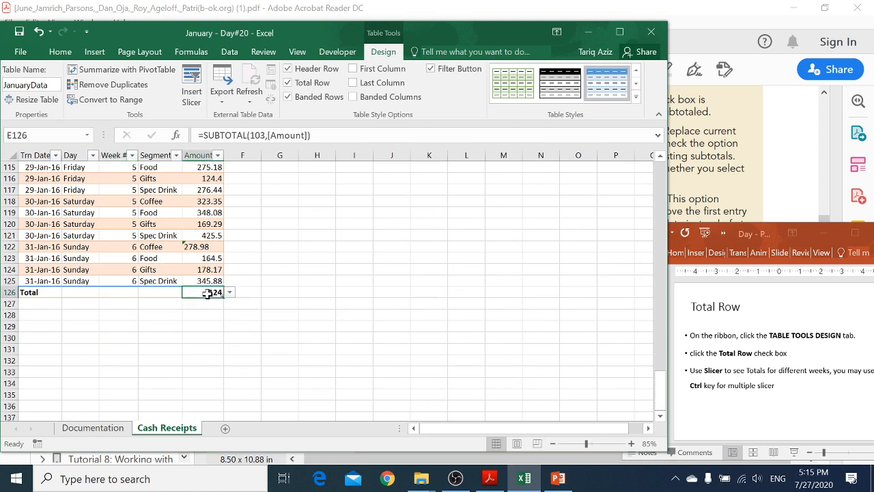
pyautogui.click(230, 292)
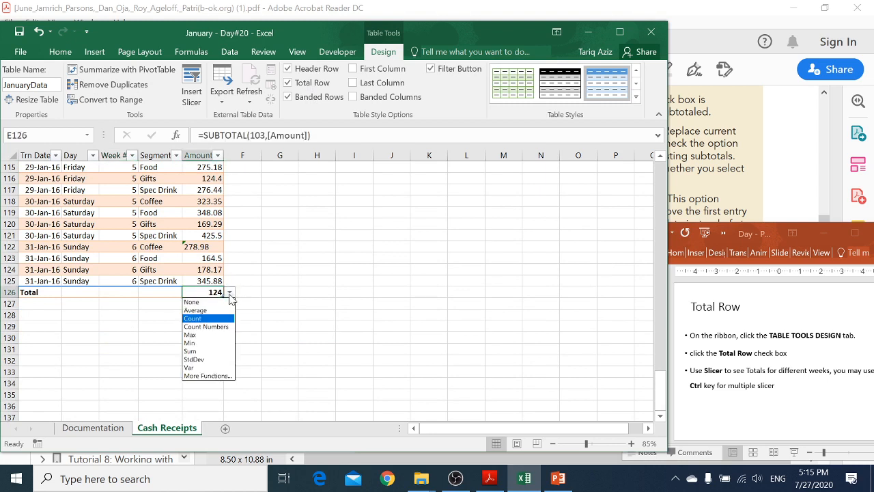
pyautogui.click(205, 350)
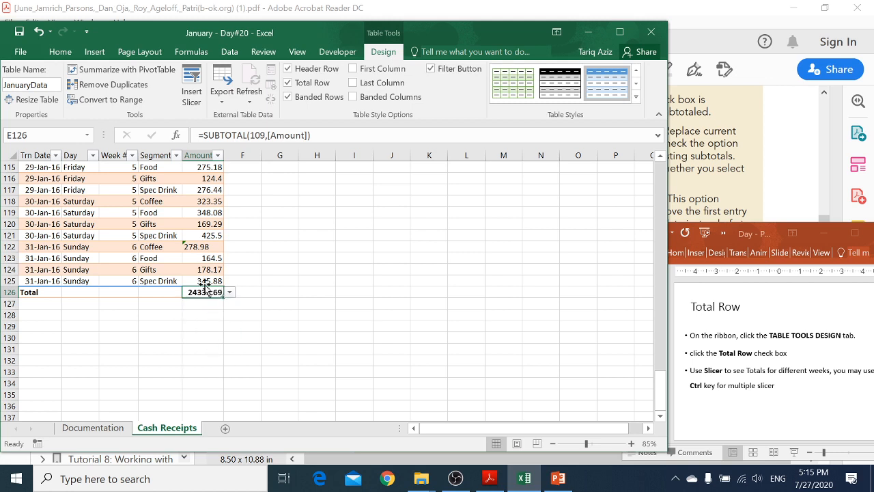
# Convert the text-stored amount in cell E122 to a number
pyautogui.click(203, 248)
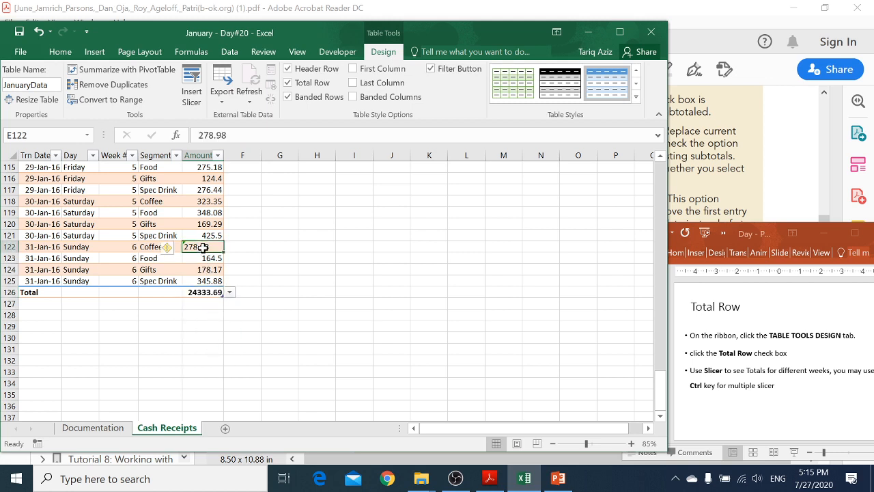
pyautogui.click(169, 247)
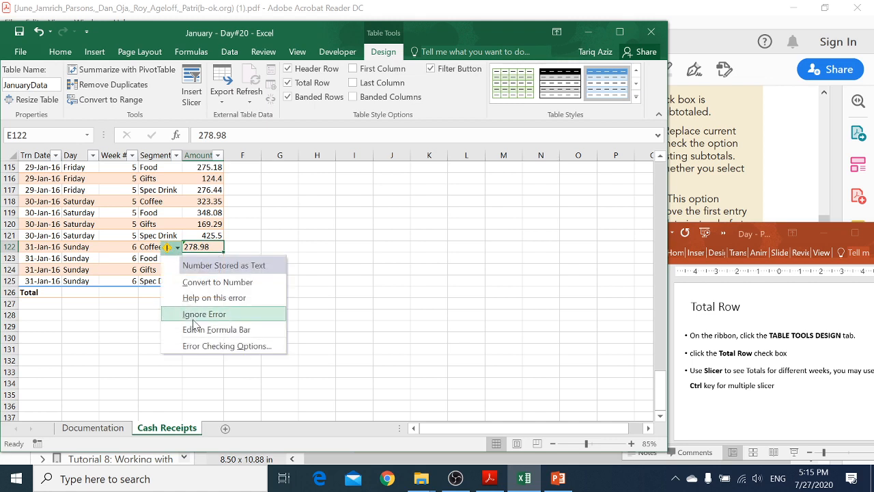
pyautogui.click(229, 287)
# Review the Amount column upward from the last rows to the top of the table
pyautogui.press('Up')
pyautogui.press('Up')
pyautogui.press('Up')
pyautogui.press('Up')
pyautogui.press('Up')
pyautogui.press('Up')
pyautogui.press('Up')
pyautogui.press('Up')
pyautogui.press('Up')
pyautogui.press('Up')
pyautogui.press('Up')
pyautogui.press('Up')
pyautogui.press('Up')
pyautogui.press('Up')
pyautogui.press('Up')
pyautogui.press('Up')
pyautogui.press('Up')
pyautogui.press('Up')
pyautogui.press('Up')
pyautogui.press('Up')
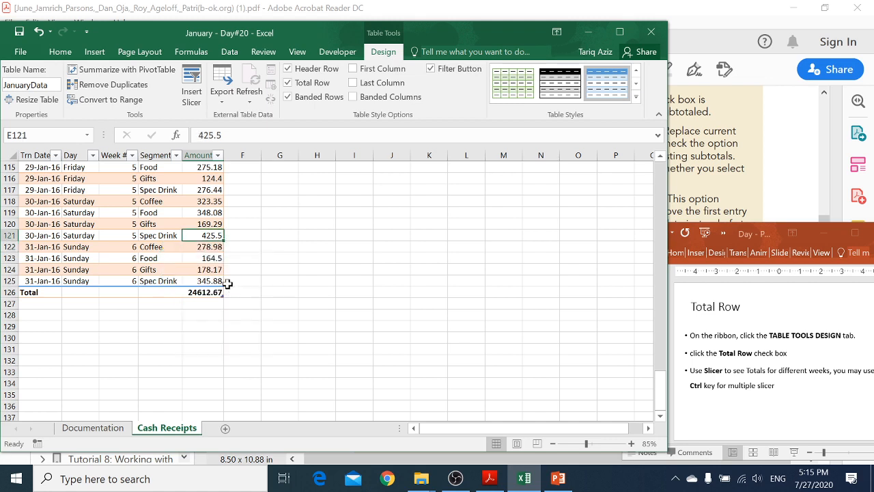
pyautogui.press('Up')
pyautogui.press('Up')
pyautogui.press('Up')
pyautogui.press('Up')
pyautogui.press('Up')
pyautogui.press('Up')
pyautogui.press('Up')
pyautogui.press('Up')
pyautogui.press('Up')
pyautogui.press('Up')
pyautogui.press('Up')
pyautogui.press('Up')
pyautogui.press('Up')
pyautogui.press('Up')
pyautogui.press('Up')
pyautogui.press('Up')
pyautogui.press('Up')
pyautogui.press('Up')
pyautogui.press('Up')
pyautogui.press('Up')
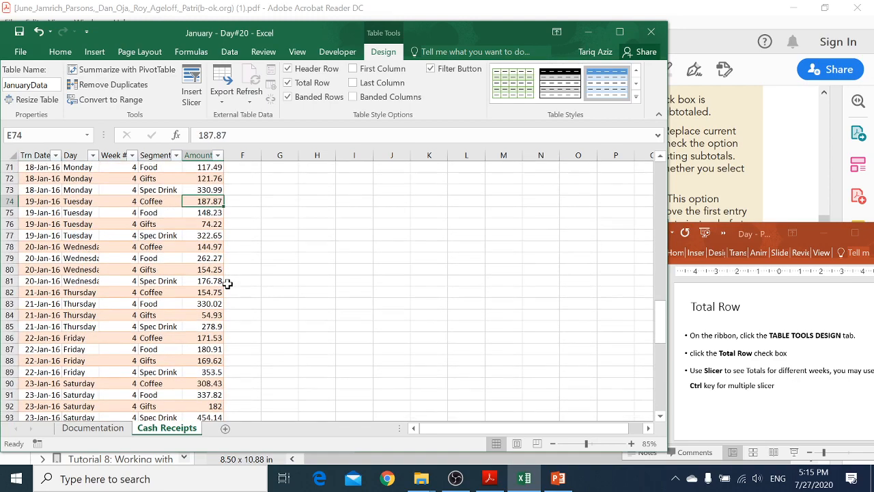
pyautogui.press('Up')
pyautogui.press('Up')
pyautogui.press('Up')
pyautogui.press('Up')
pyautogui.press('Up')
pyautogui.press('Up')
pyautogui.press('Up')
pyautogui.press('Up')
pyautogui.press('Up')
pyautogui.press('Up')
pyautogui.press('Up')
pyautogui.press('Up')
pyautogui.press('Up')
pyautogui.press('Up')
pyautogui.press('Up')
pyautogui.press('Up')
pyautogui.press('Up')
pyautogui.press('Up')
pyautogui.press('Up')
pyautogui.press('Up')
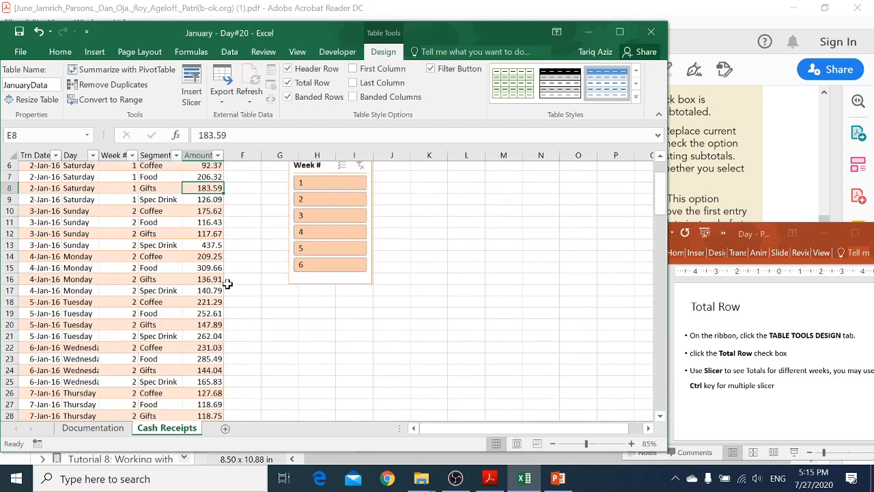
pyautogui.scroll(2, 228, 285)
pyautogui.press('Up')
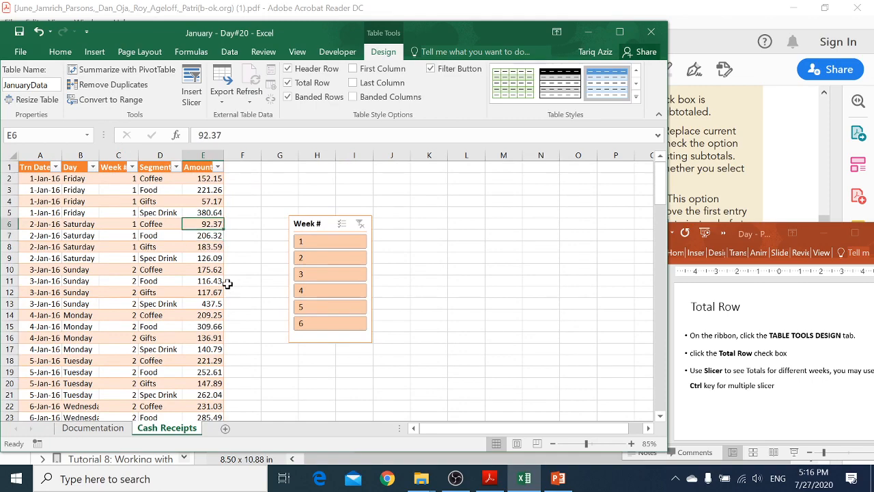
# Page through the table down to its total row and back up to the header
pyautogui.press('pagedown')
pyautogui.press('pagedown')
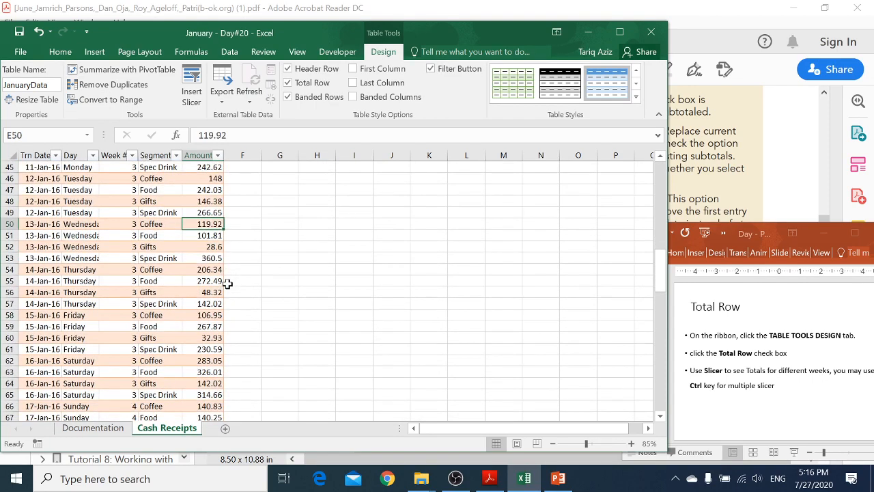
pyautogui.press('pagedown')
pyautogui.press('pagedown')
pyautogui.press('pagedown')
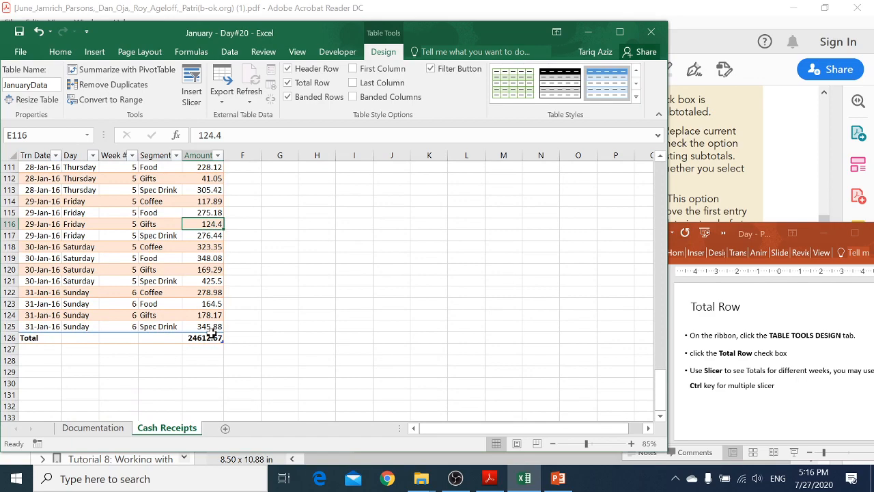
pyautogui.press('pageup')
pyautogui.press('pageup')
pyautogui.press('pageup')
pyautogui.press('pageup')
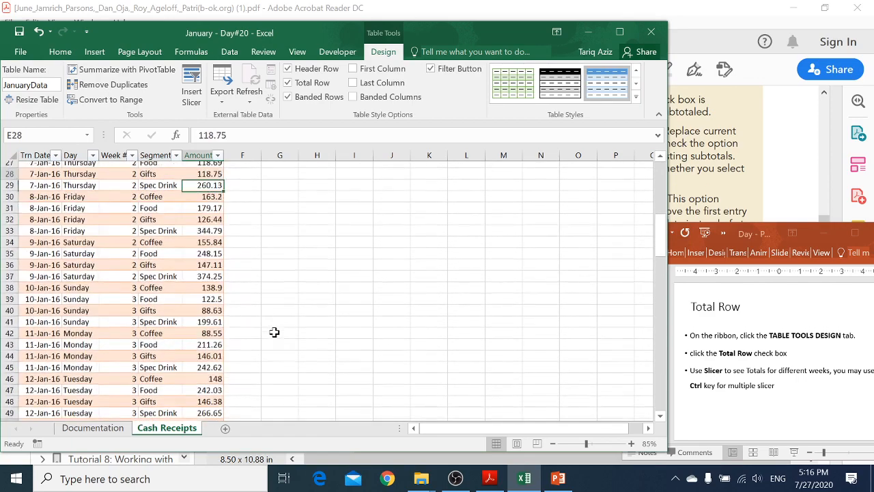
pyautogui.press('pageup')
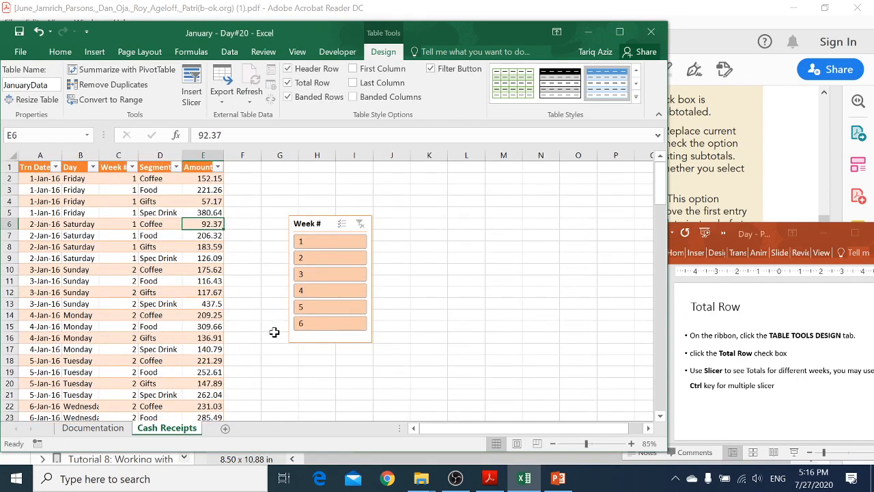
# Freeze the top row of the Cash Receipts sheet
pyautogui.click(64, 181)
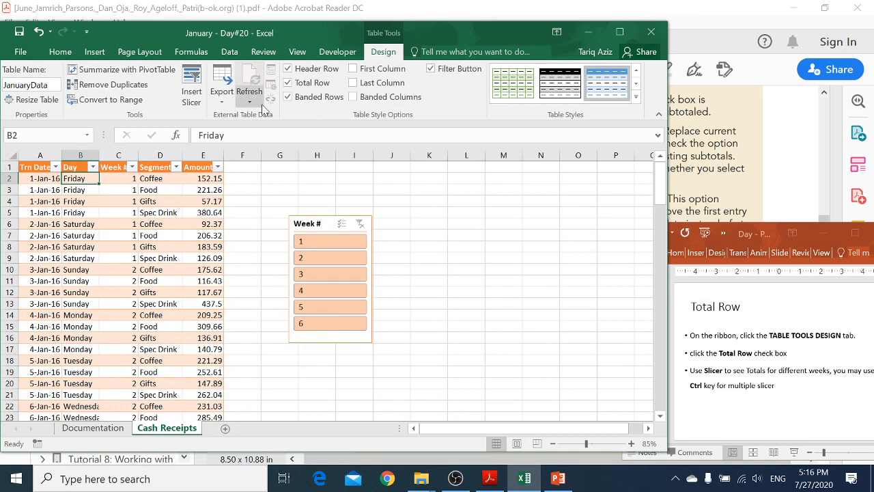
pyautogui.click(298, 55)
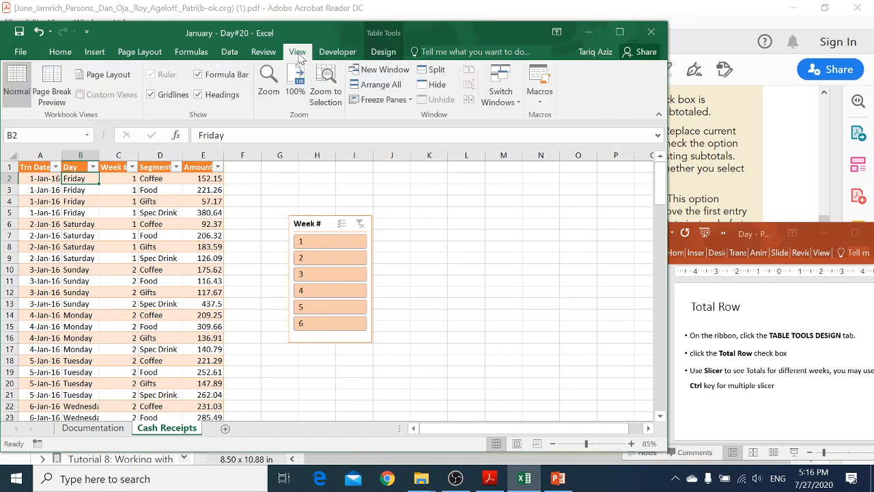
pyautogui.click(387, 99)
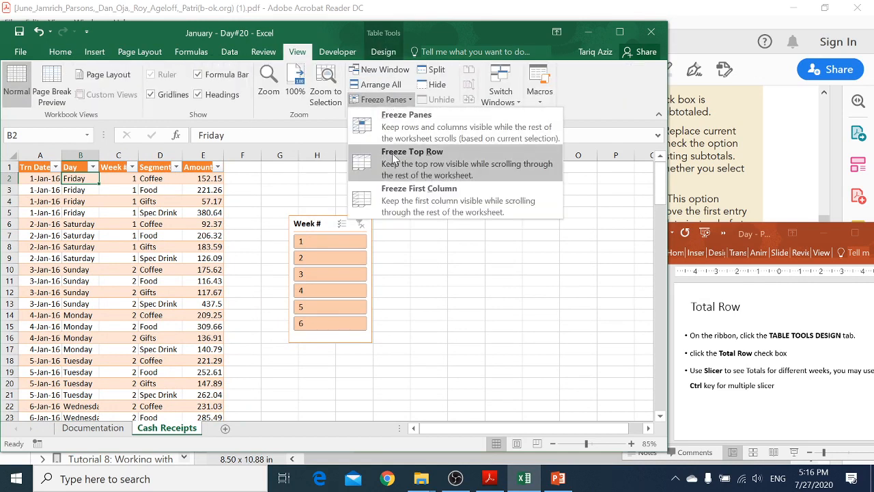
pyautogui.click(392, 155)
pyautogui.click(166, 223)
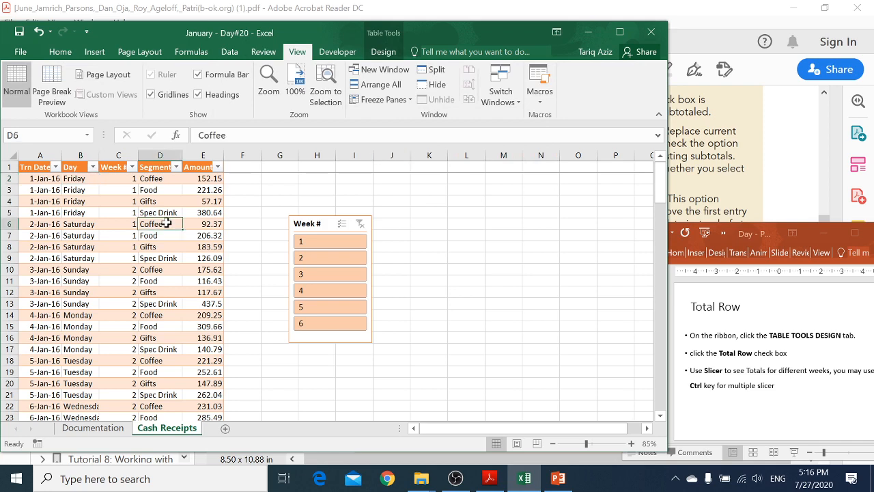
# Look through the table down to the total row with the header row frozen
pyautogui.press('pagedown')
pyautogui.press('pagedown')
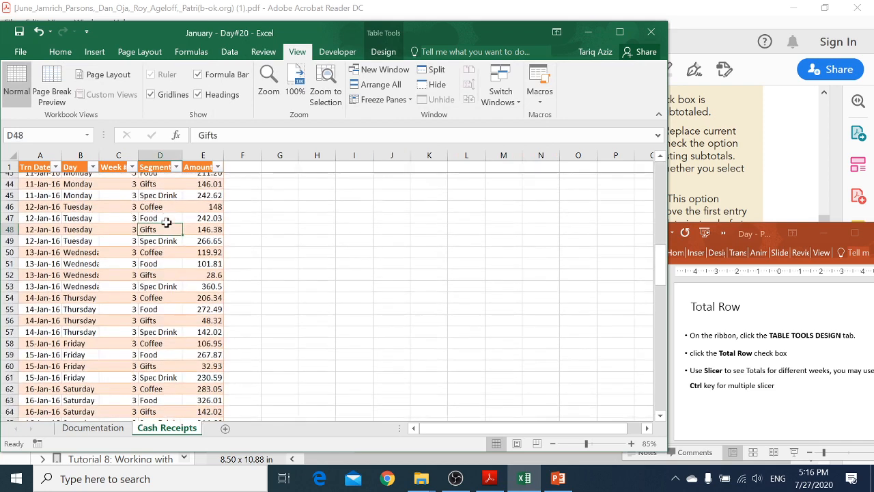
pyautogui.press('Left')
pyautogui.press('Left')
pyautogui.press('Left')
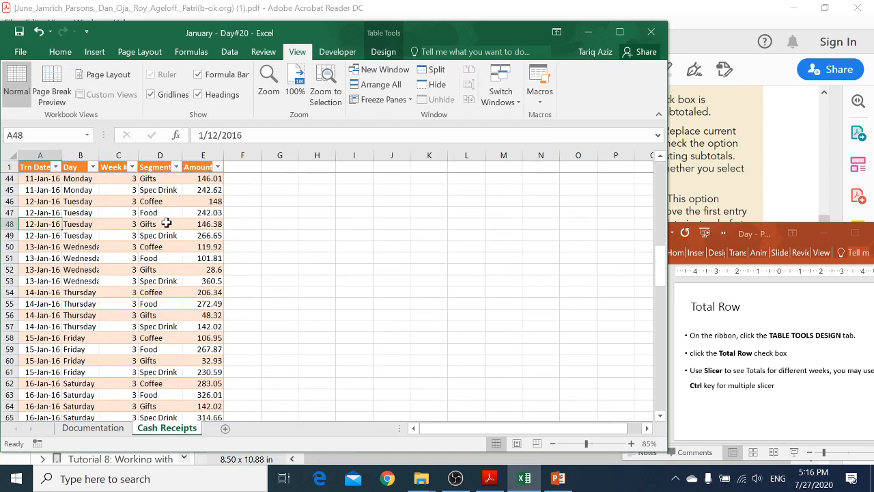
pyautogui.press('pagedown')
pyautogui.press('pagedown')
pyautogui.press('pagedown')
pyautogui.scroll(-10, 166, 223)
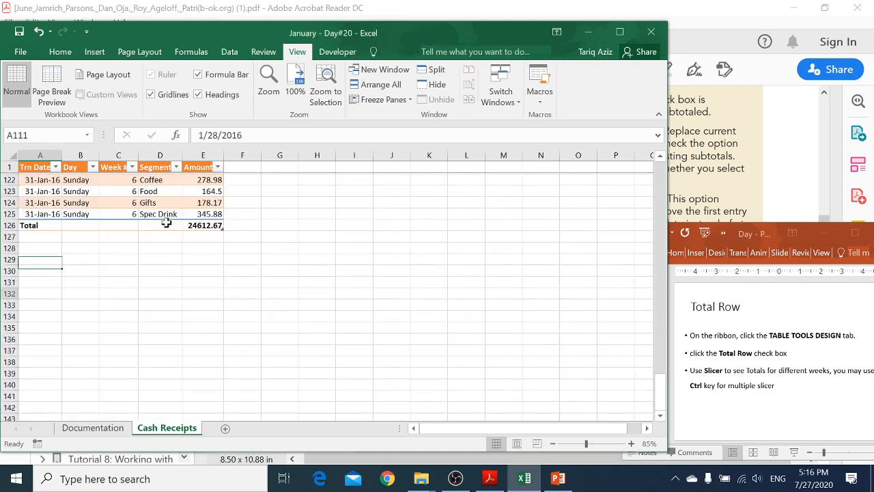
pyautogui.scroll(5, 166, 223)
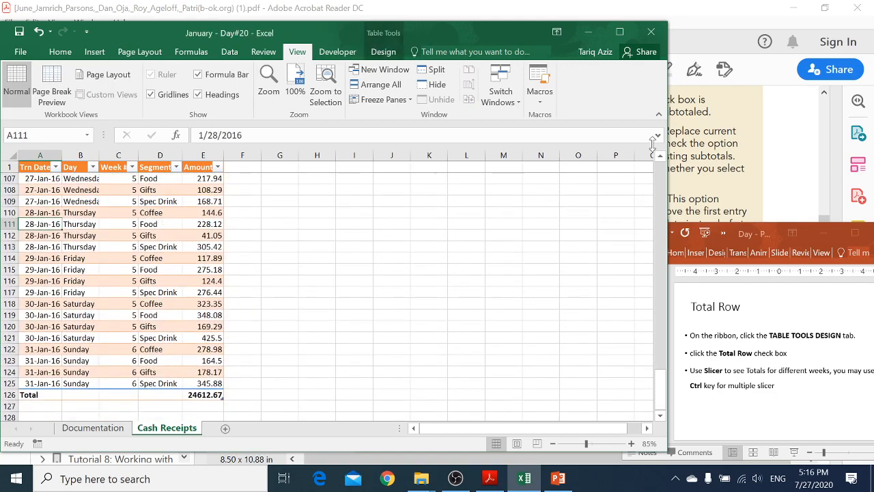
pyautogui.click(660, 156)
pyautogui.click(660, 156)
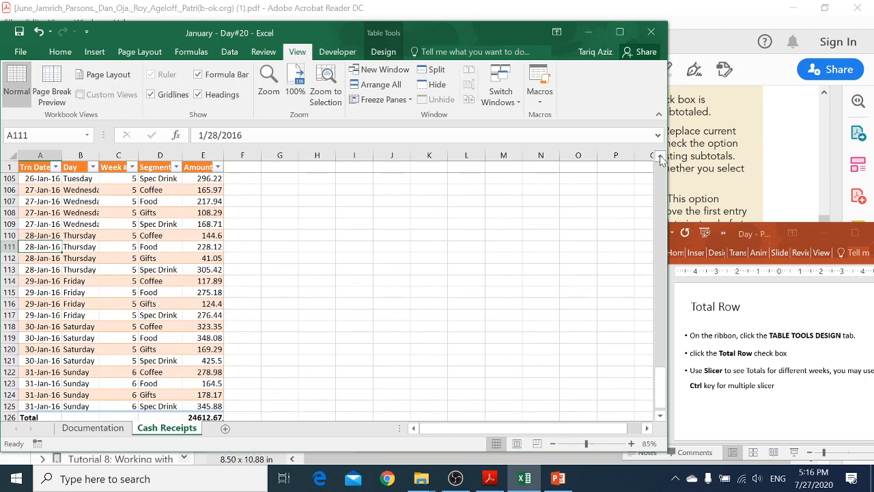
pyautogui.click(660, 416)
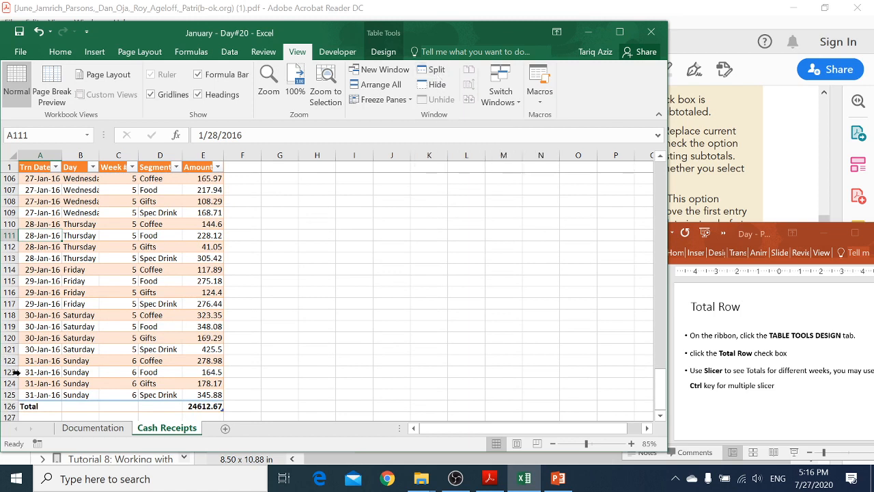
# Split the worksheet window into two horizontal panes, with the divider just below row 21
pyautogui.click(32, 395)
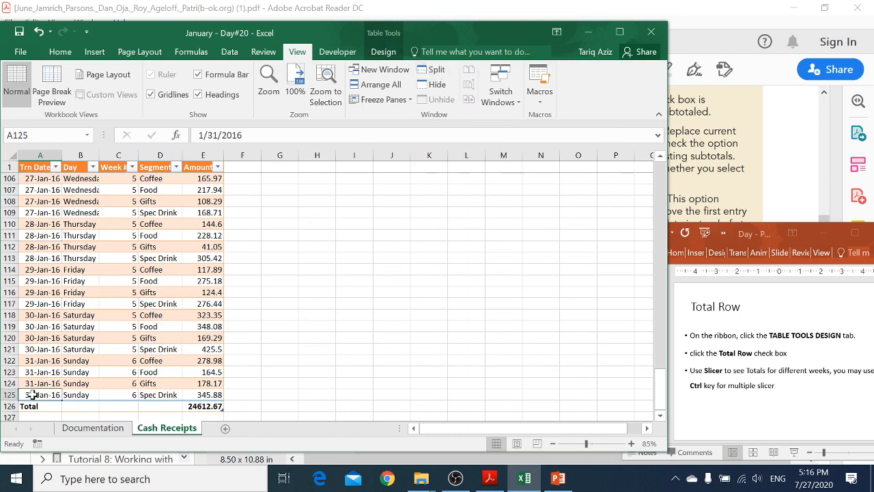
pyautogui.click(434, 74)
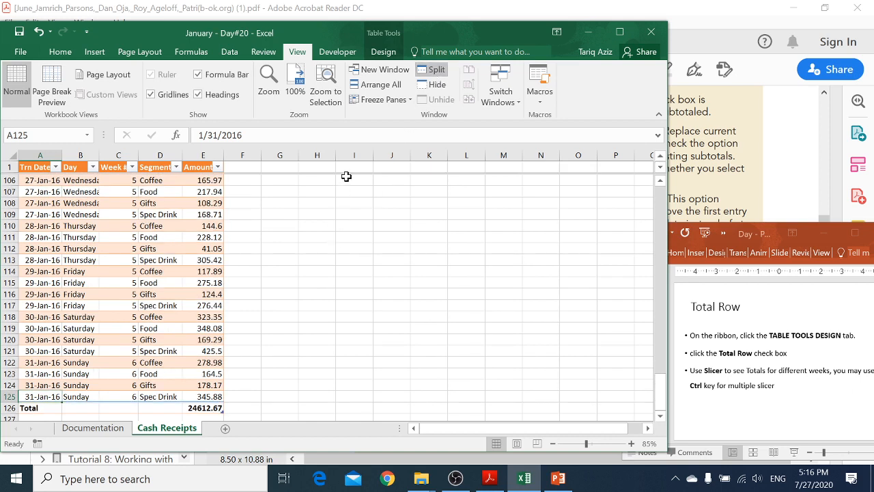
pyautogui.moveTo(347, 175); pyautogui.dragTo(323, 399)
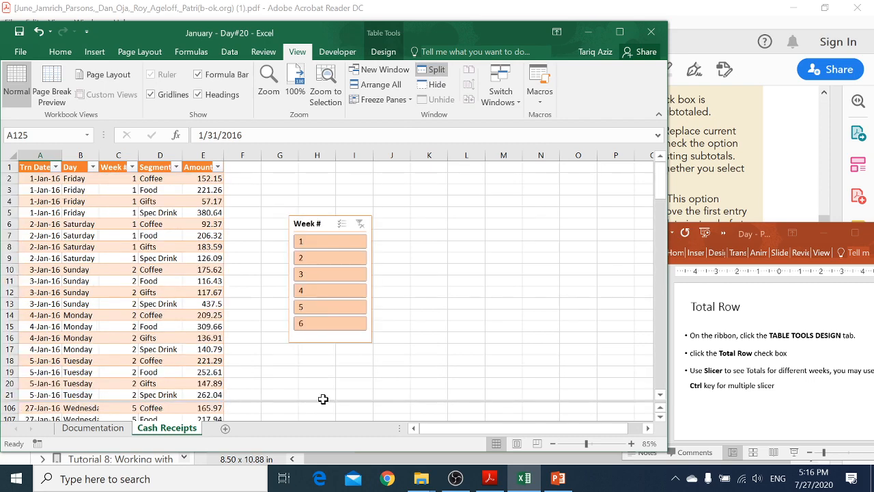
# Bring total row 126 to the first line of the lower pane by moving down the Amount column
pyautogui.moveTo(664, 183); pyautogui.dragTo(662, 232)
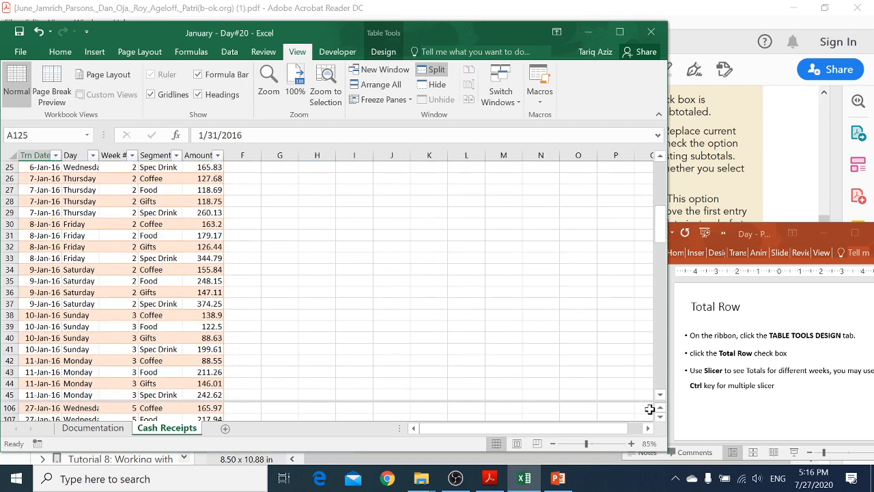
pyautogui.click(186, 407)
pyautogui.press('Down')
pyautogui.press('Down')
pyautogui.press('Down')
pyautogui.press('Down')
pyautogui.press('Down')
pyautogui.press('Down')
pyautogui.press('Down')
pyautogui.press('Down')
pyautogui.press('Down')
pyautogui.press('Down')
pyautogui.press('Down')
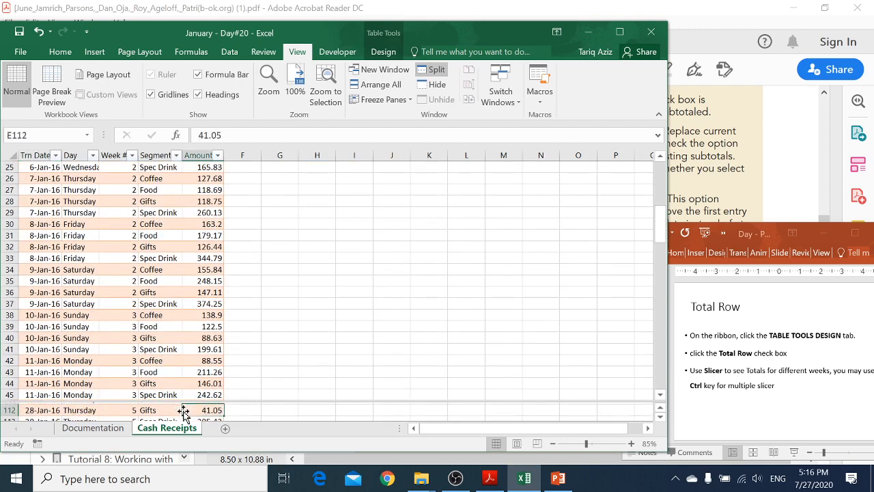
pyautogui.press('Down')
pyautogui.press('Down')
pyautogui.press('Down')
pyautogui.press('Down')
pyautogui.press('Down')
pyautogui.press('Down')
pyautogui.press('Down')
pyautogui.press('Down')
pyautogui.press('Down')
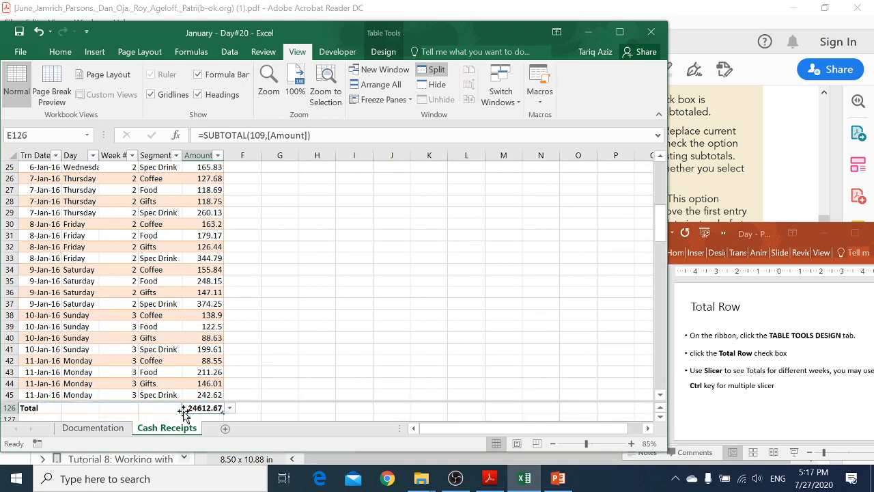
# Review the table in the upper pane from its first row to the total row, keeping the total in the lower pane
pyautogui.click(213, 384)
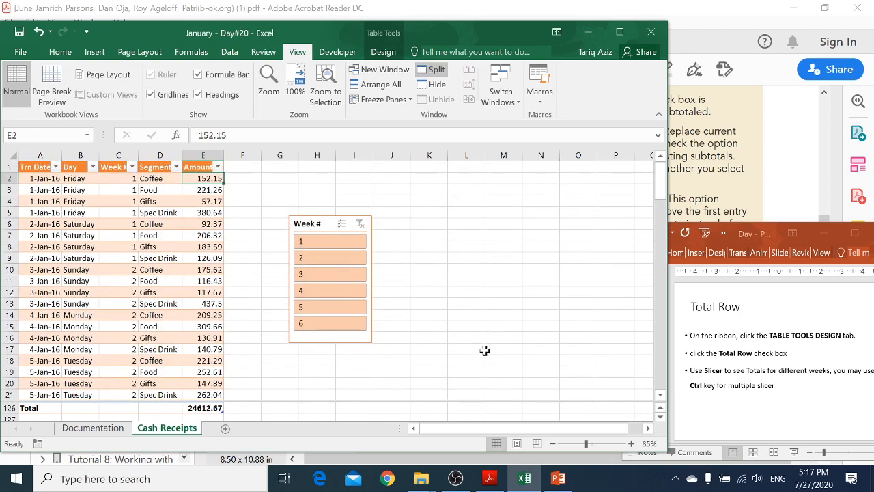
pyautogui.press('pagedown')
pyautogui.press('pagedown')
pyautogui.press('pagedown')
pyautogui.press('pagedown')
pyautogui.press('pagedown')
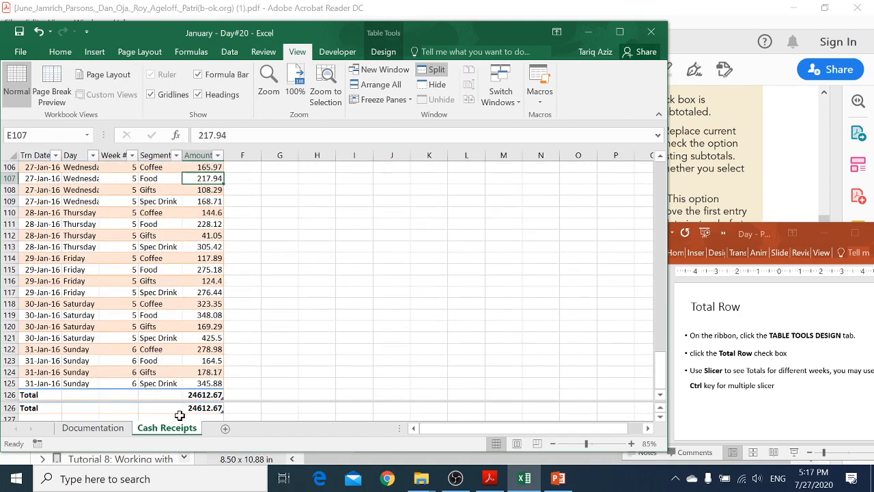
# Move the upper pane back up to the table's first rows, leaving total row 126 in the lower pane
pyautogui.press('pageup')
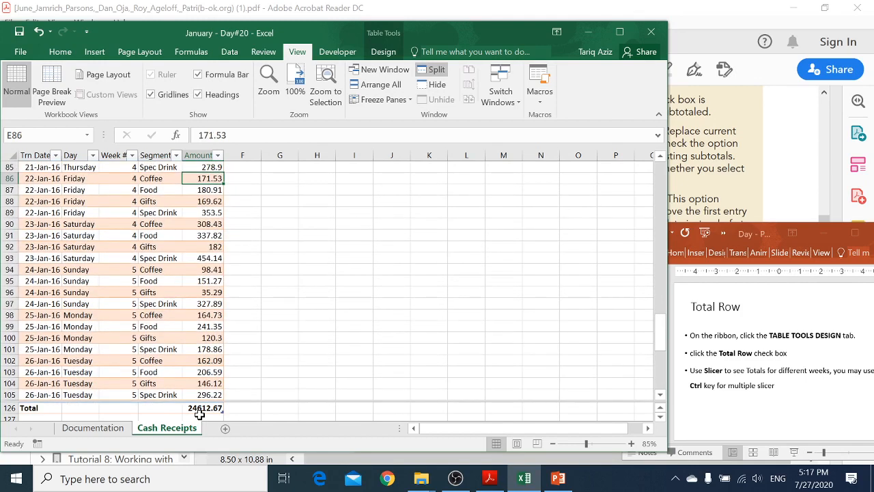
pyautogui.click(183, 383)
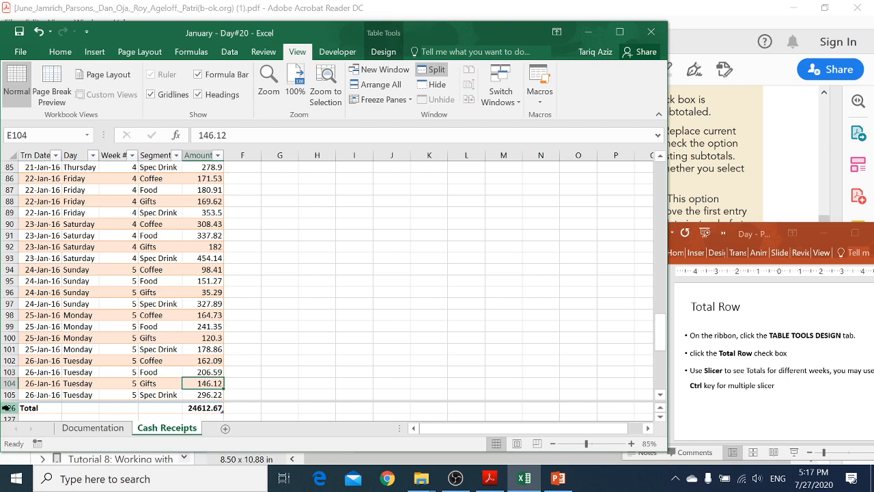
pyautogui.press('pageup')
pyautogui.press('pageup')
pyautogui.press('pageup')
pyautogui.press('pageup')
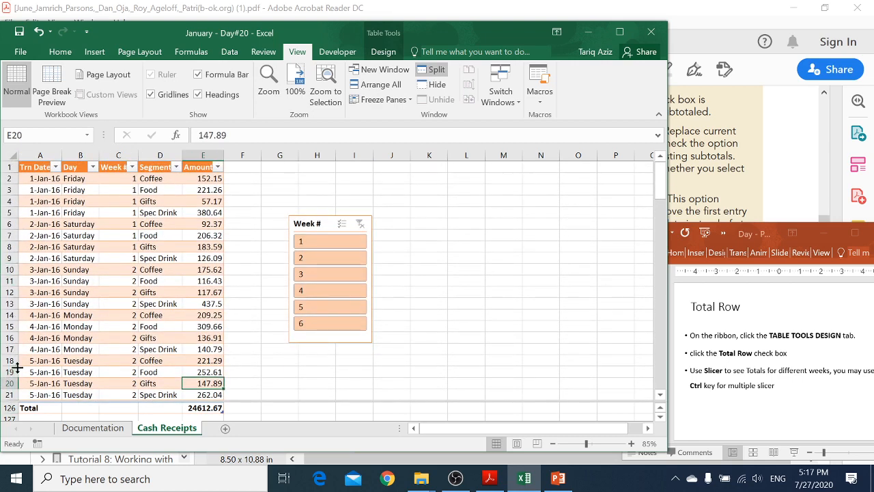
pyautogui.click(42, 383)
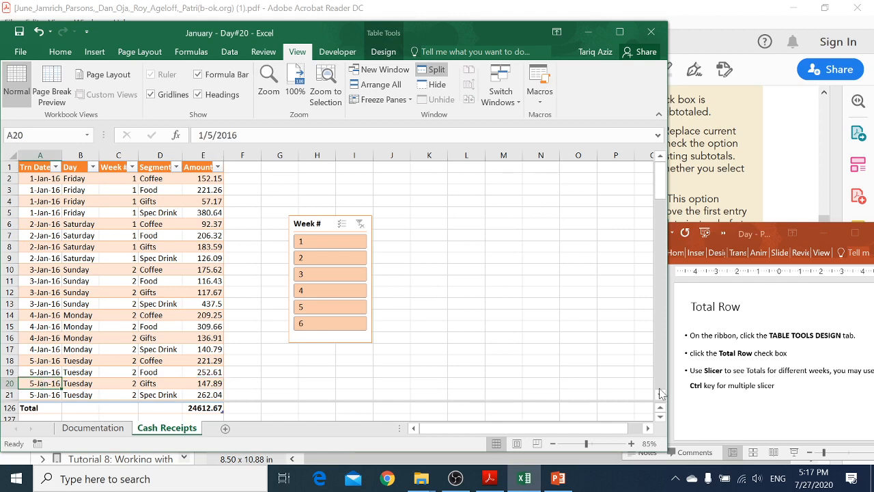
# Switch to PowerPoint, advance to the Inserting Subtotals slide and read its instructions
pyautogui.click(763, 381)
pyautogui.press('pagedown')
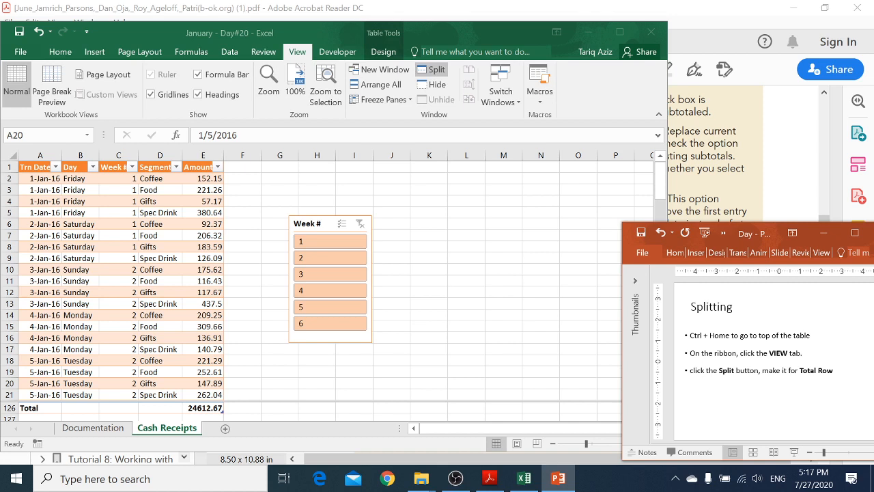
pyautogui.press('pagedown')
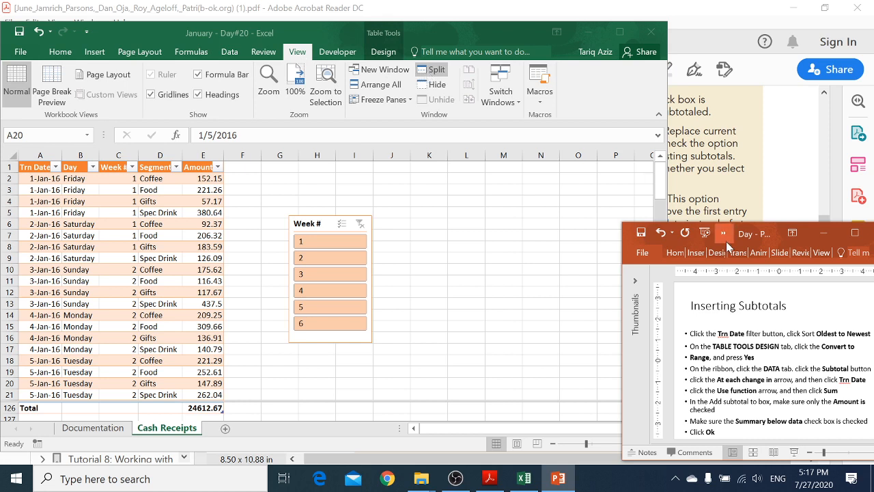
pyautogui.click(744, 306)
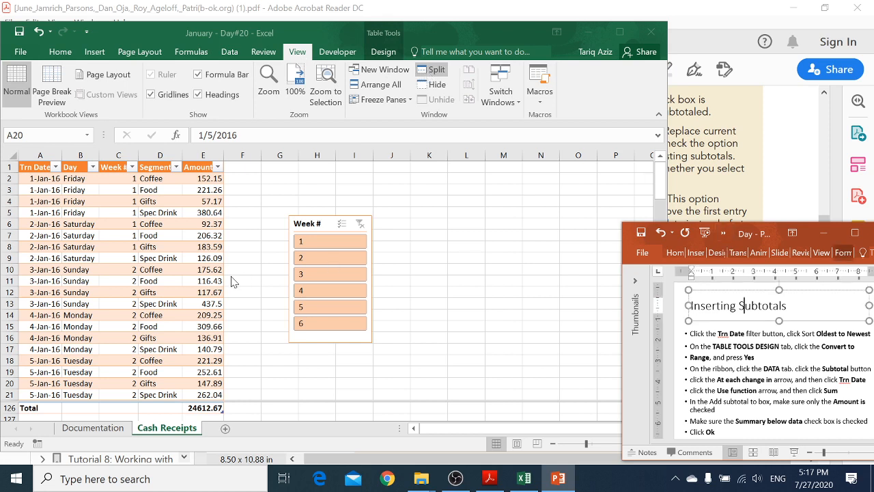
pyautogui.click(163, 271)
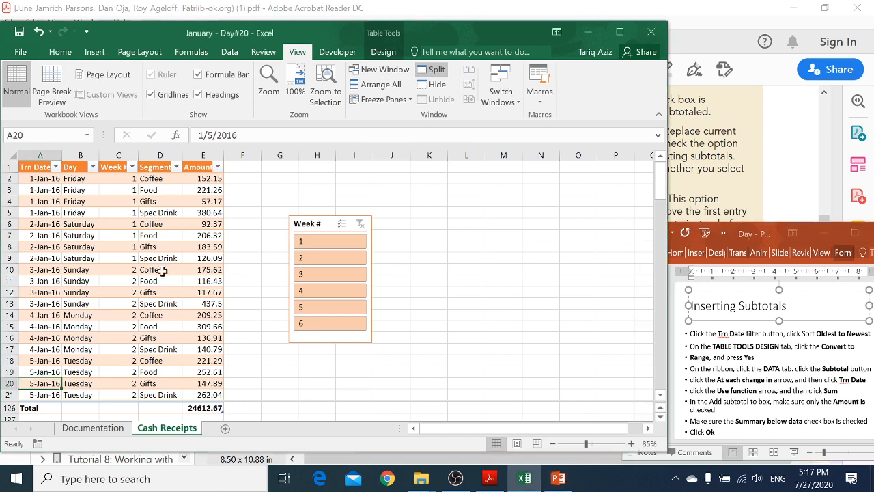
pyautogui.click(680, 355)
pyautogui.click(681, 356)
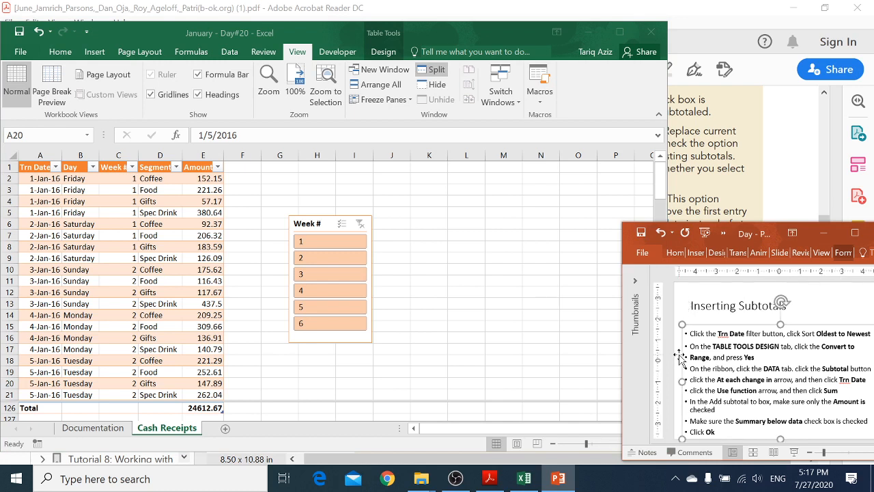
# Switch back to Excel and sort the table by Trn Date from oldest to newest
pyautogui.click(146, 316)
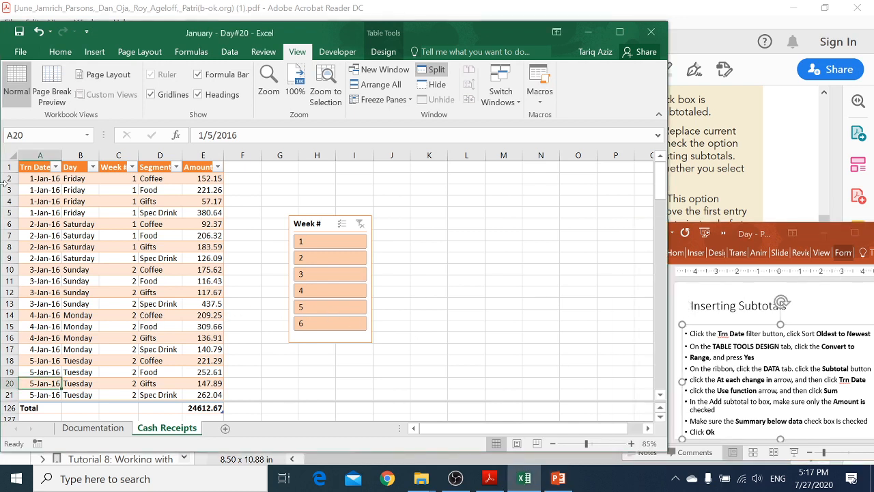
pyautogui.click(56, 168)
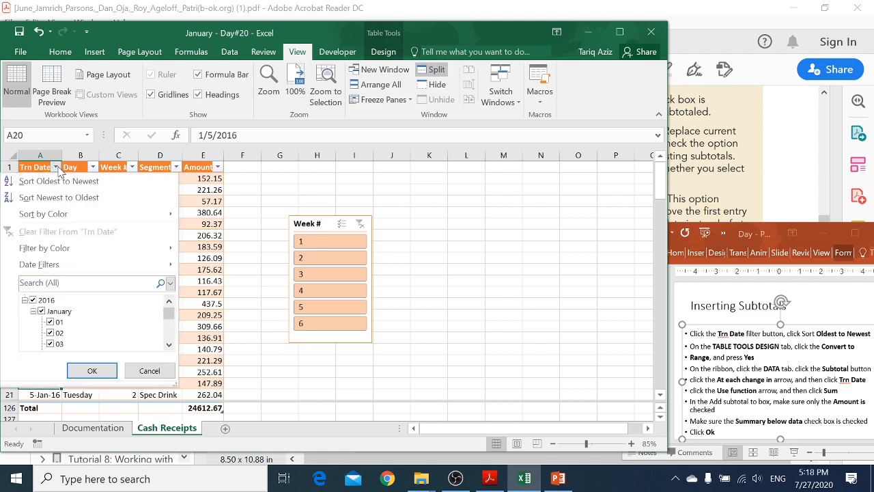
pyautogui.click(56, 168)
pyautogui.click(57, 168)
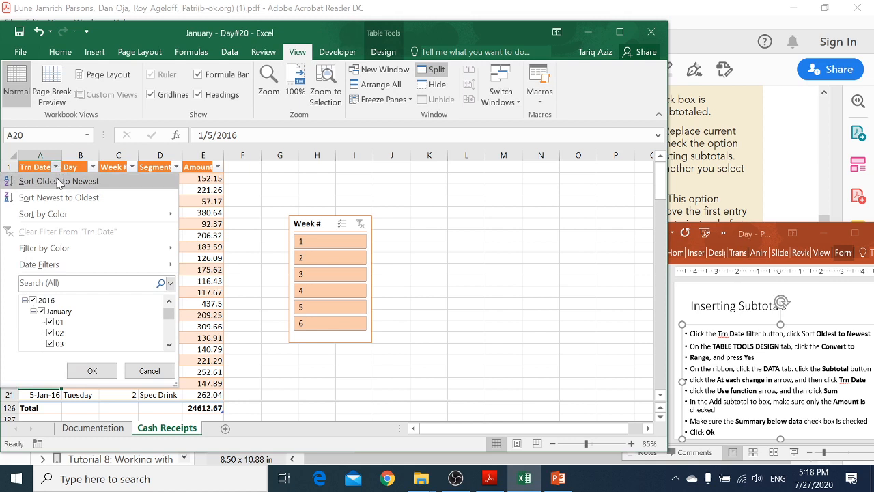
pyautogui.click(59, 181)
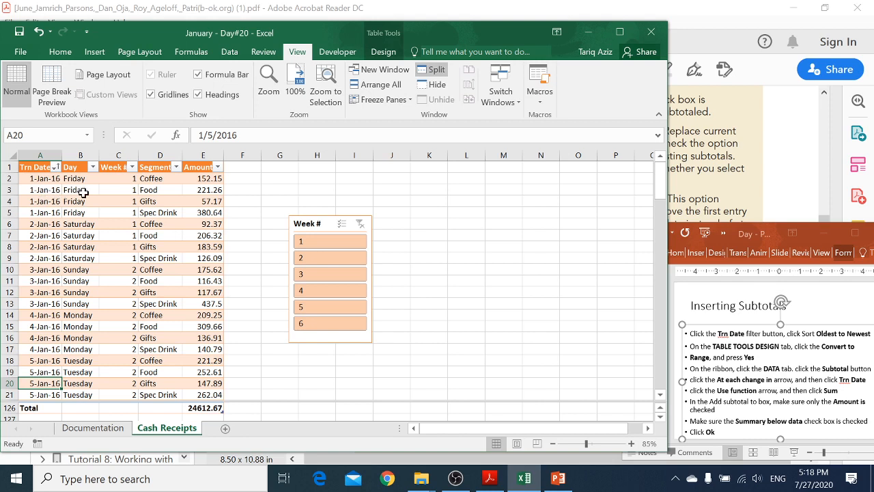
# Convert the JanuaryData table to a normal range
pyautogui.click(382, 57)
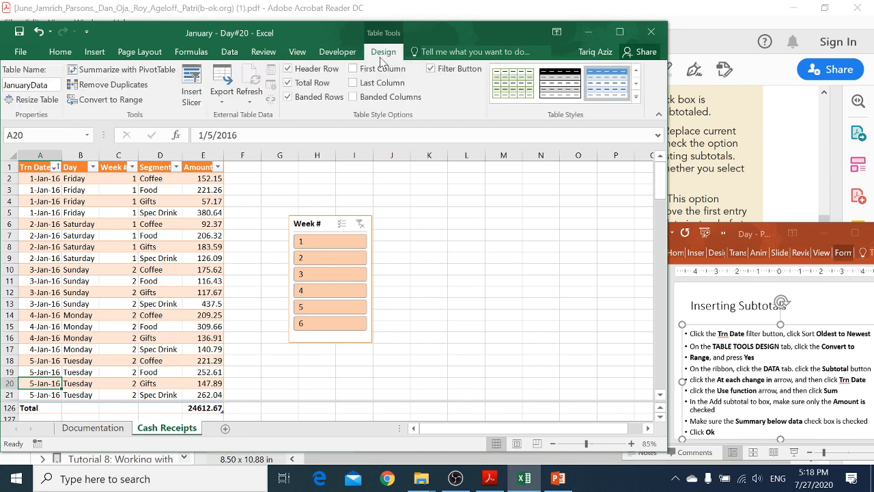
pyautogui.rightClick(100, 215)
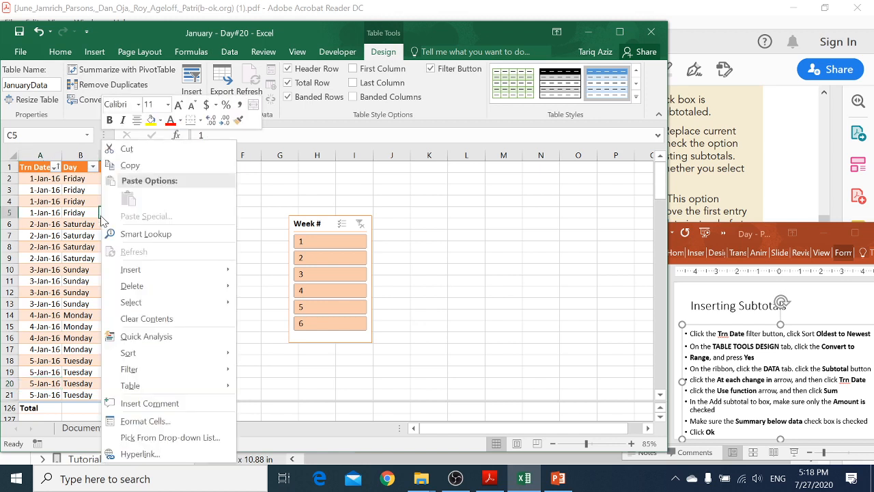
pyautogui.moveTo(154, 389)
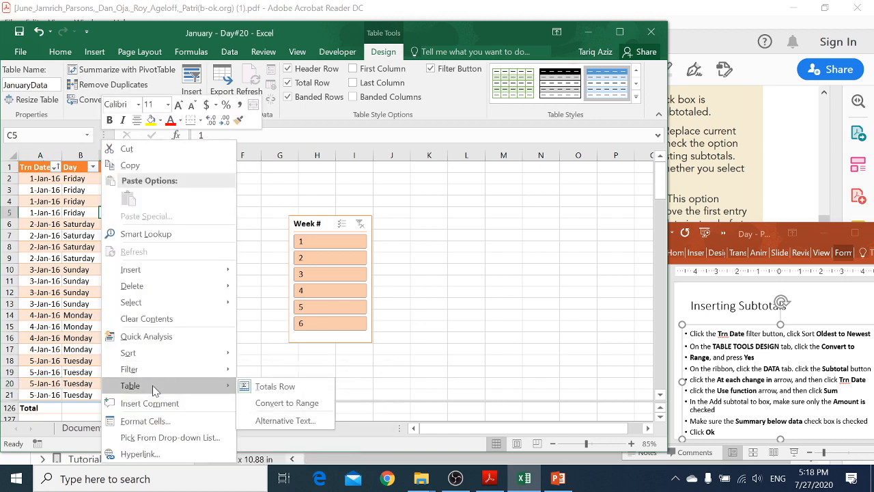
pyautogui.click(293, 403)
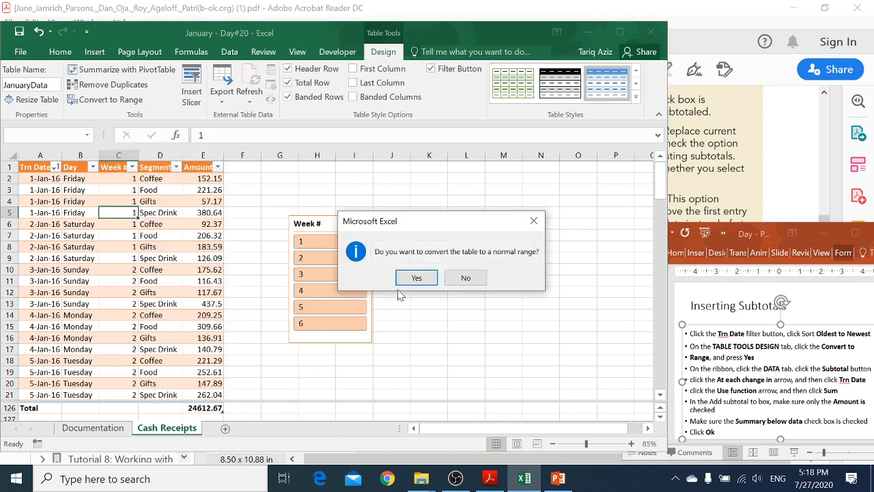
pyautogui.click(415, 280)
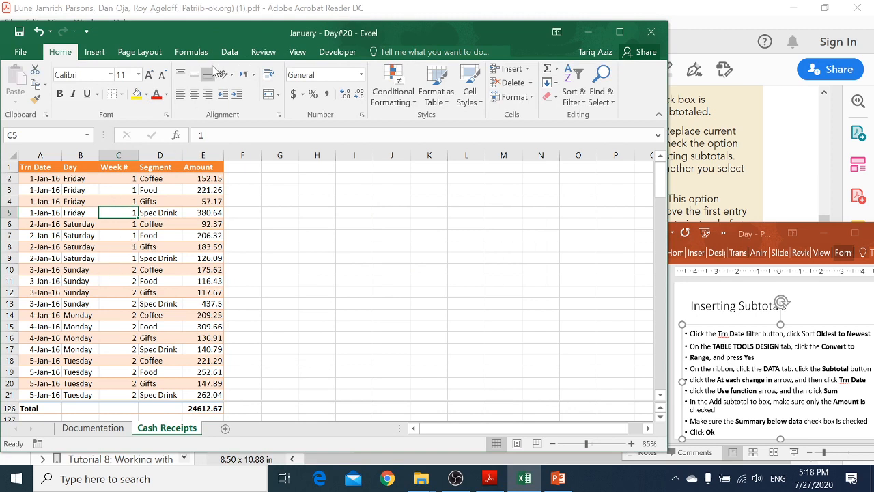
# Add Sum subtotals of Amount at each change in Trn Date, replacing current subtotals and placing the summary below the data
pyautogui.click(230, 52)
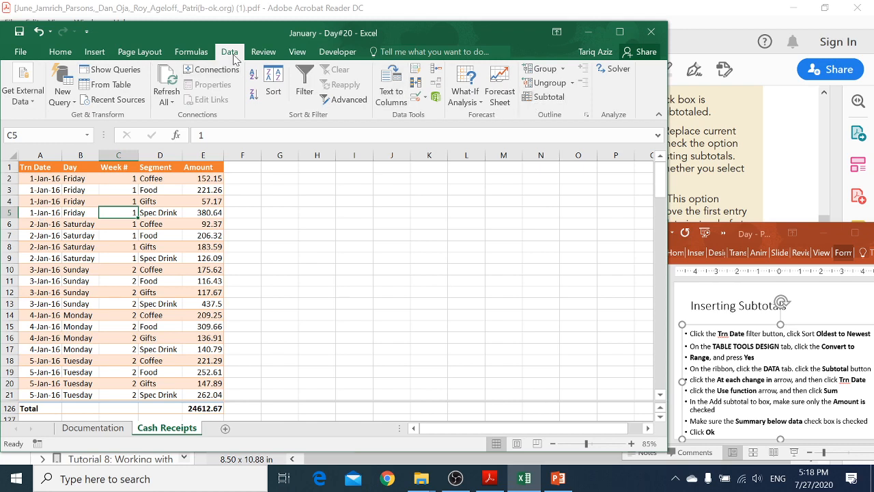
pyautogui.click(546, 96)
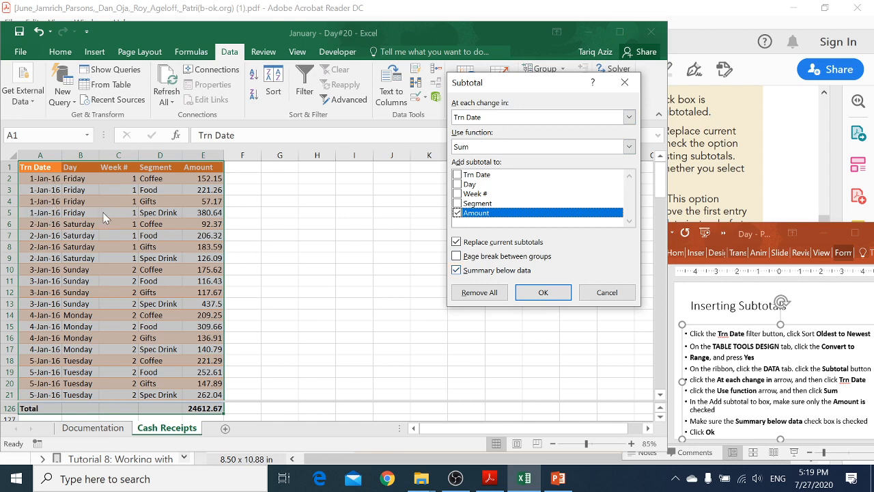
pyautogui.click(535, 293)
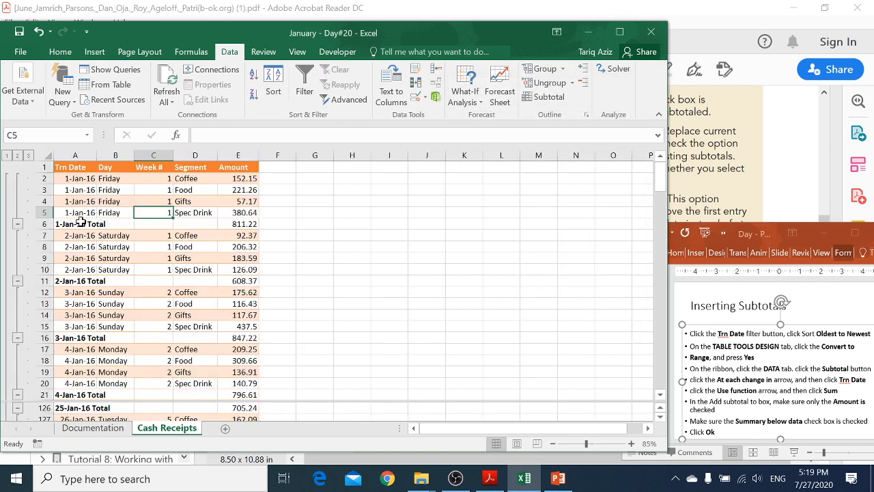
# Inspect the first daily subtotals, collapse the outline to level 2, and briefly expand the 1-Jan-16 group to view its details
pyautogui.click(235, 223)
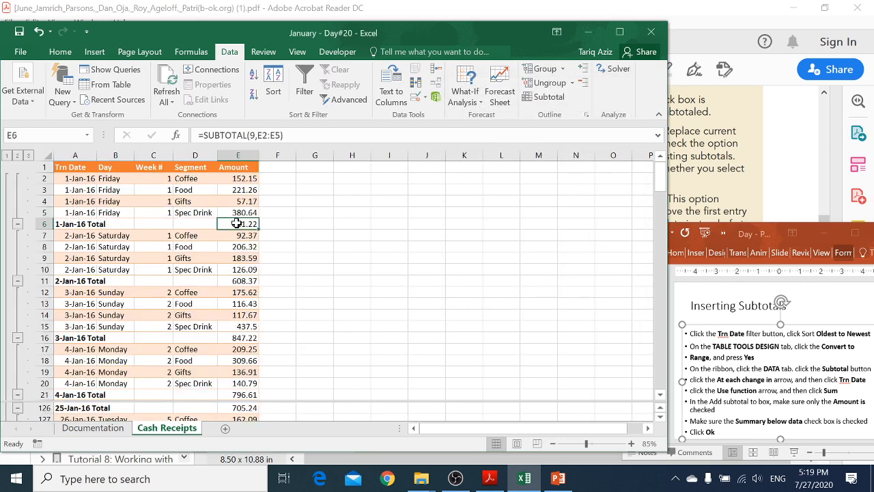
pyautogui.click(45, 280)
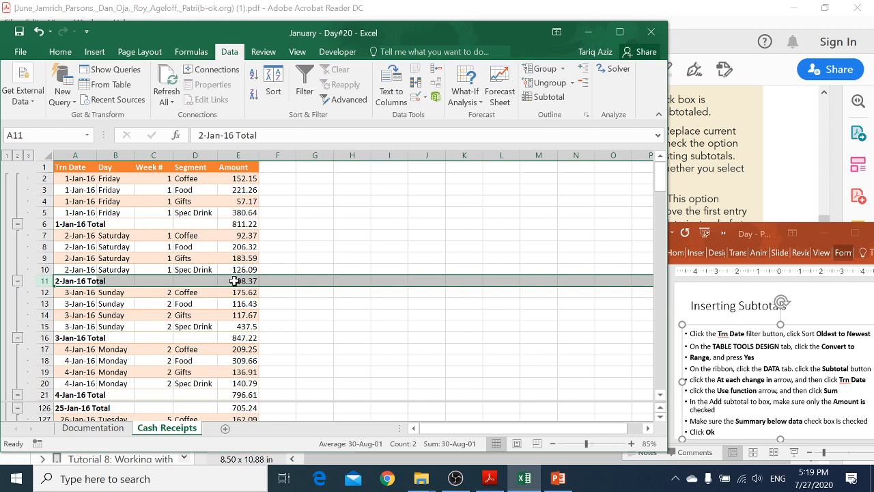
pyautogui.click(28, 156)
pyautogui.click(19, 157)
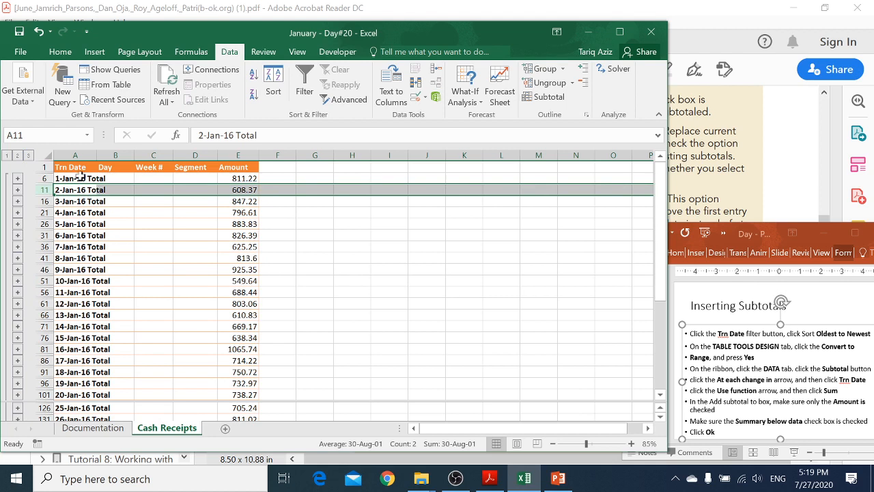
pyautogui.click(18, 179)
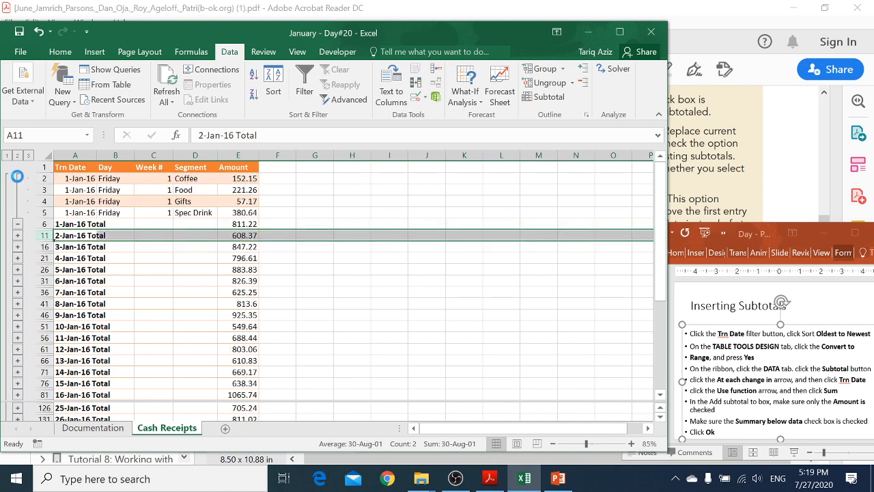
pyautogui.click(18, 181)
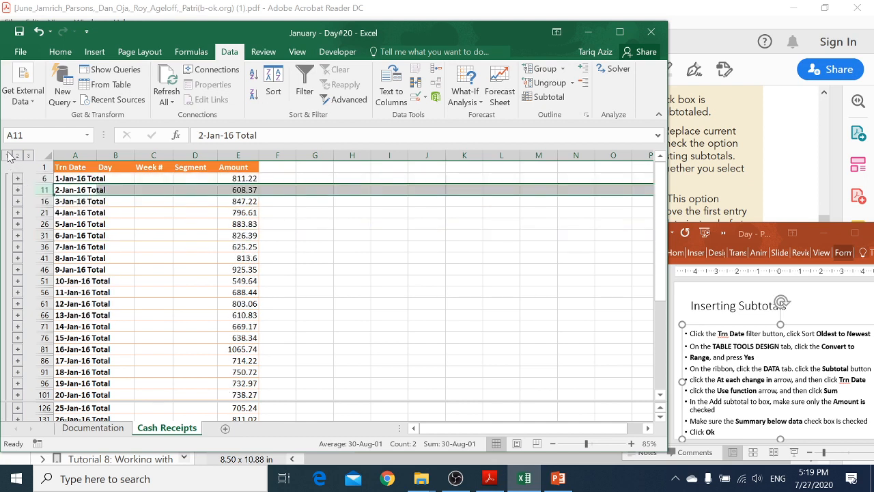
# Collapse the outline to level 1 to view only the grand total, and expand it through level 2 to full detail at level 3
pyautogui.click(7, 156)
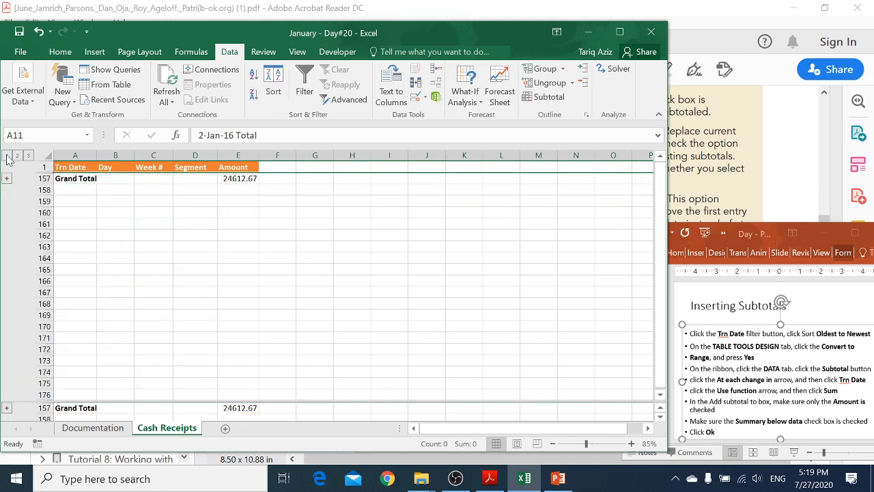
pyautogui.press('Up')
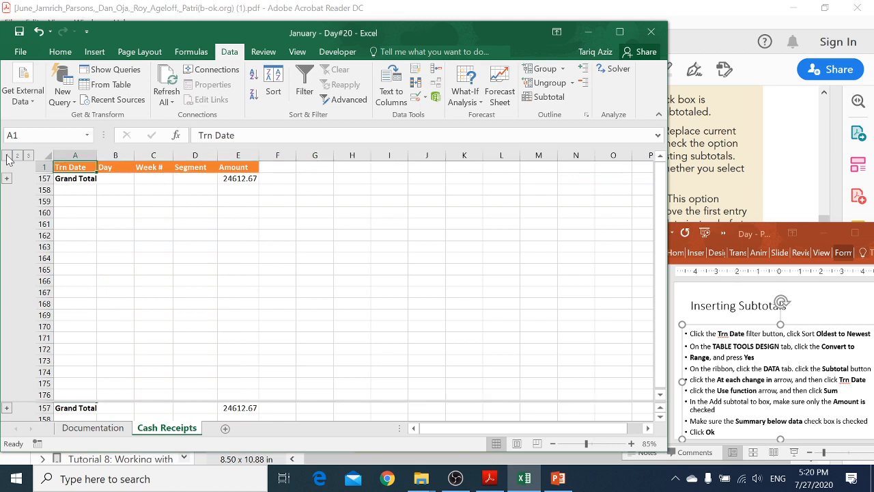
pyautogui.press('Down')
pyautogui.press('Down')
pyautogui.press('Up')
pyautogui.press('Up')
pyautogui.click(17, 157)
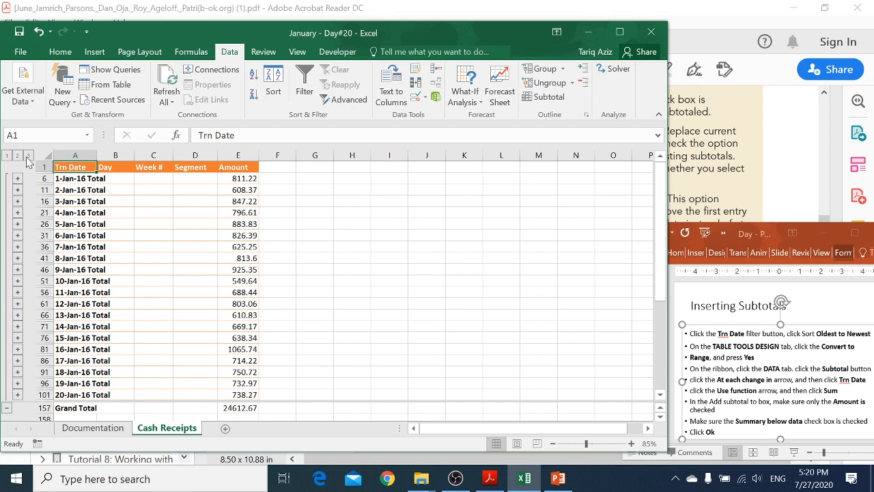
pyautogui.click(28, 156)
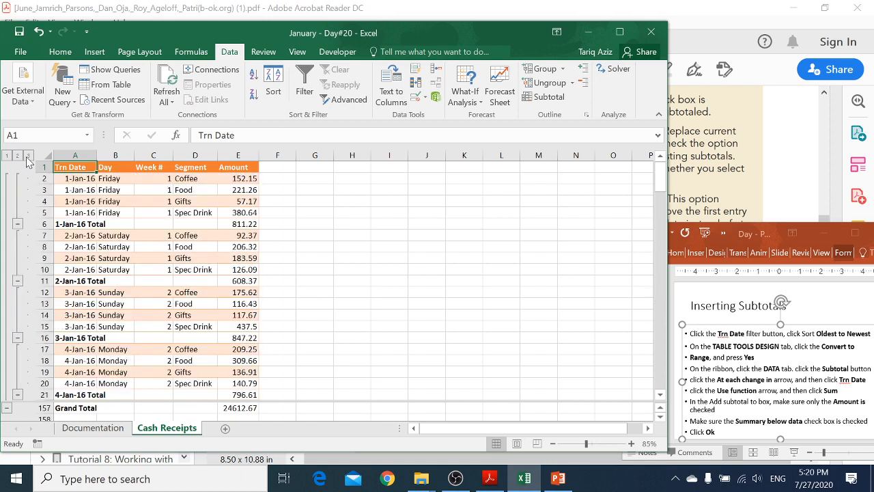
# Switch to PowerPoint and advance through the Next Lecture slide to the End of Meeting supplication slide
pyautogui.click(735, 339)
pyautogui.press('pagedown')
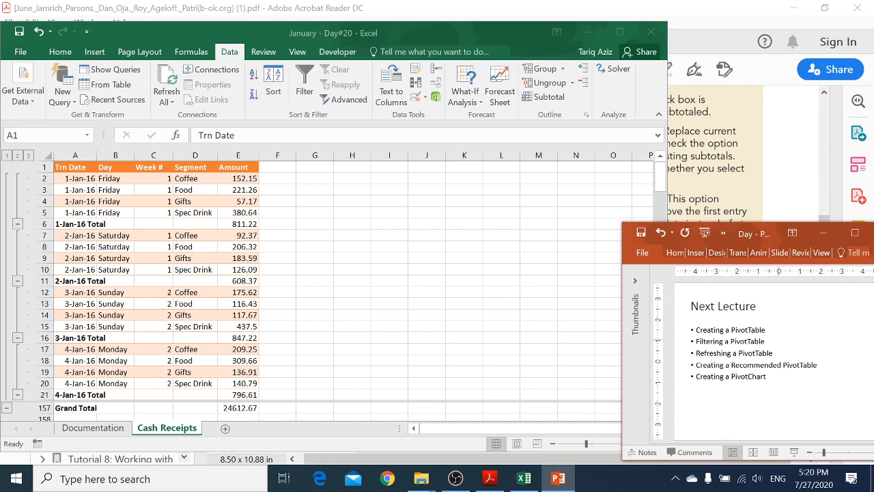
pyautogui.press('pagedown')
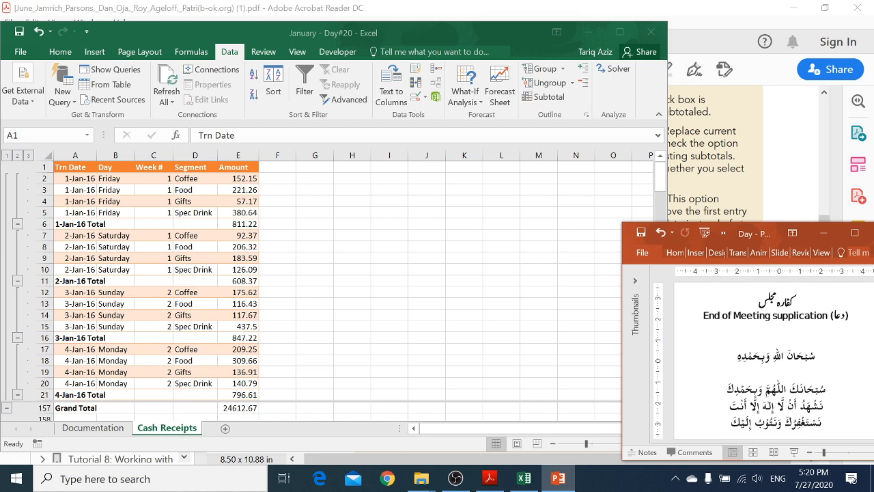
pyautogui.click(457, 479)
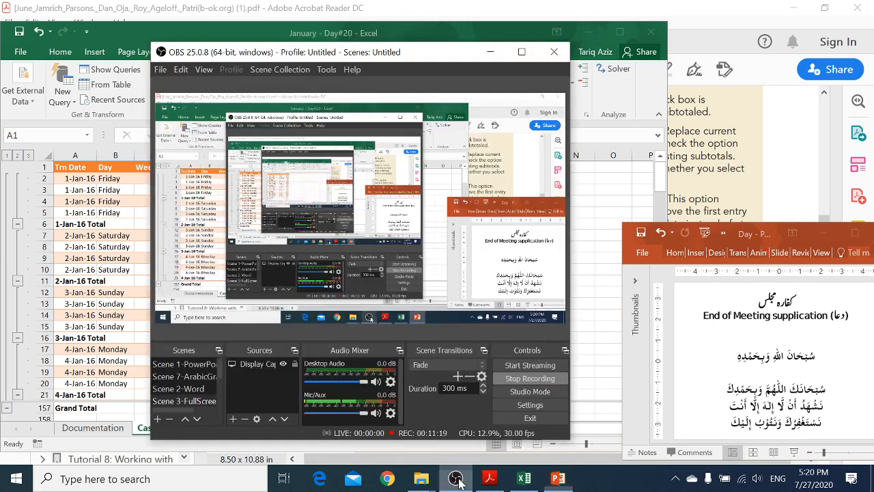